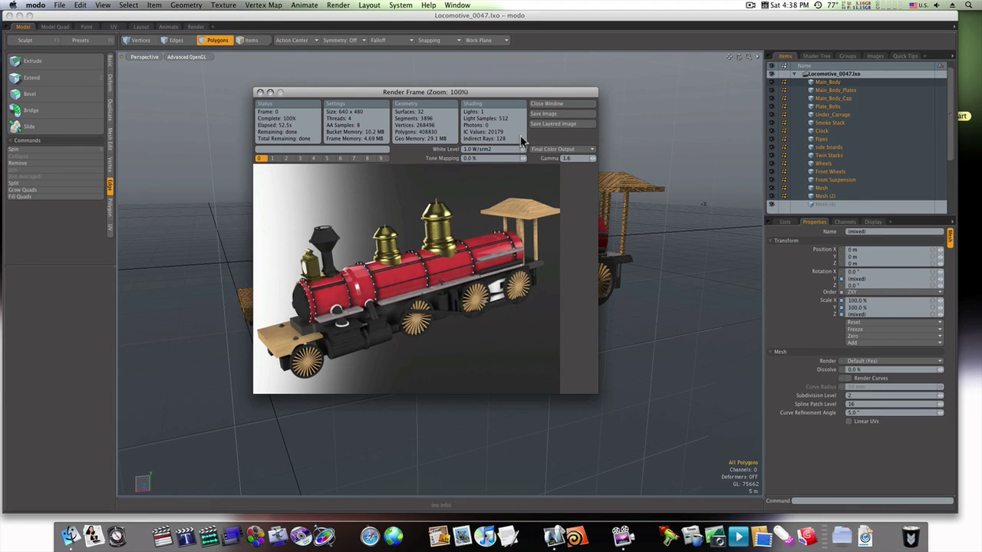
- Close the rendered frame and examine the finished locomotive model from different angles
{"action": "left_click_drag", "start_coordinate": [514, 98], "coordinate": [443, 100]}
{"action": "left_click", "coordinate": [474, 106]}
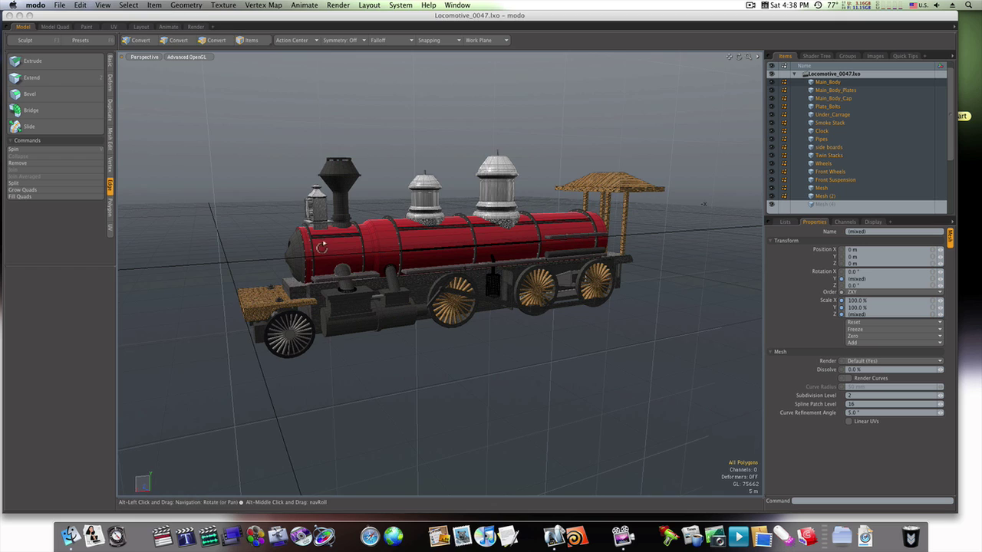
{"action": "left_click_drag", "start_coordinate": [322, 247], "coordinate": [298, 245], "text": "alt"}
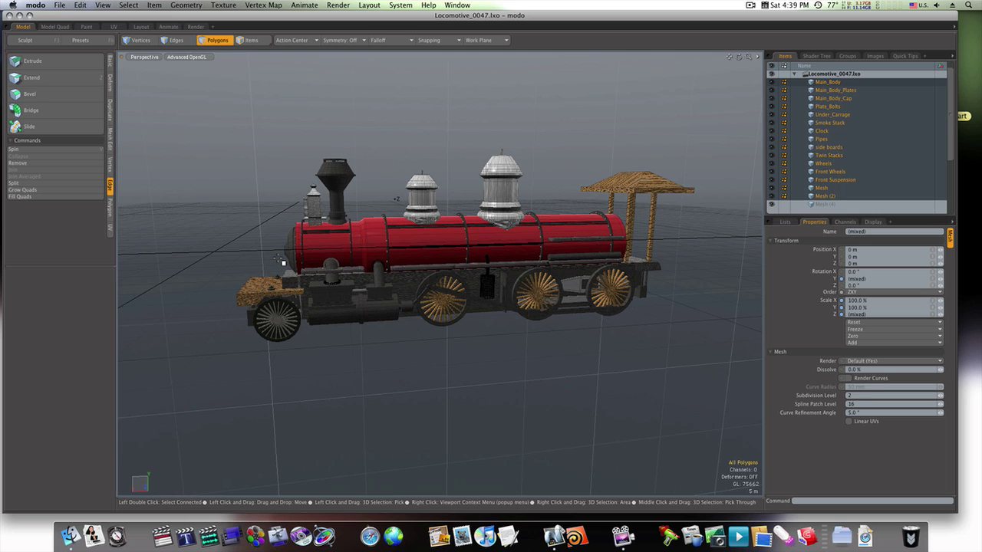
{"action": "left_click_drag", "start_coordinate": [282, 261], "coordinate": [316, 258], "text": "alt"}
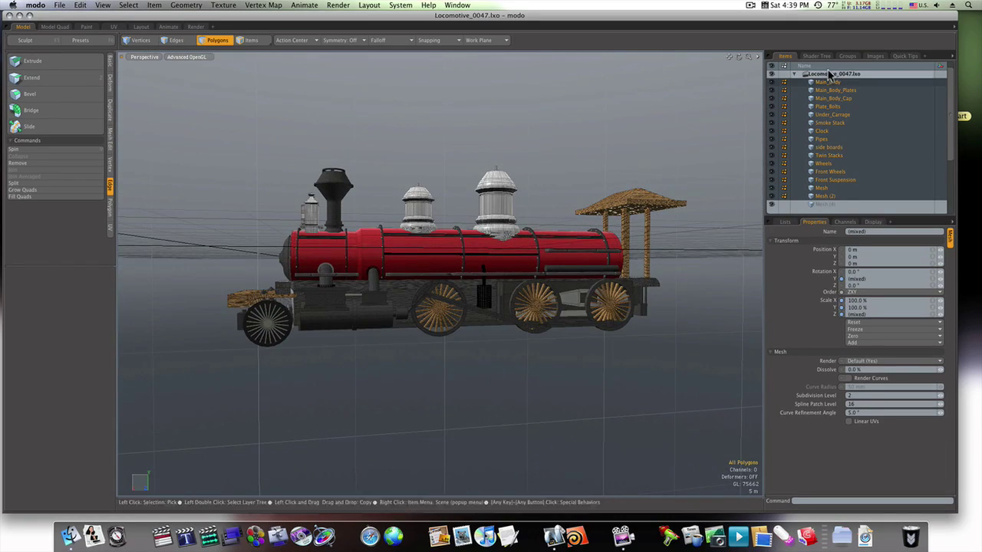
- Close the Locomotive_0047.lxo scene and create a new empty scene
{"action": "left_click", "coordinate": [803, 74]}
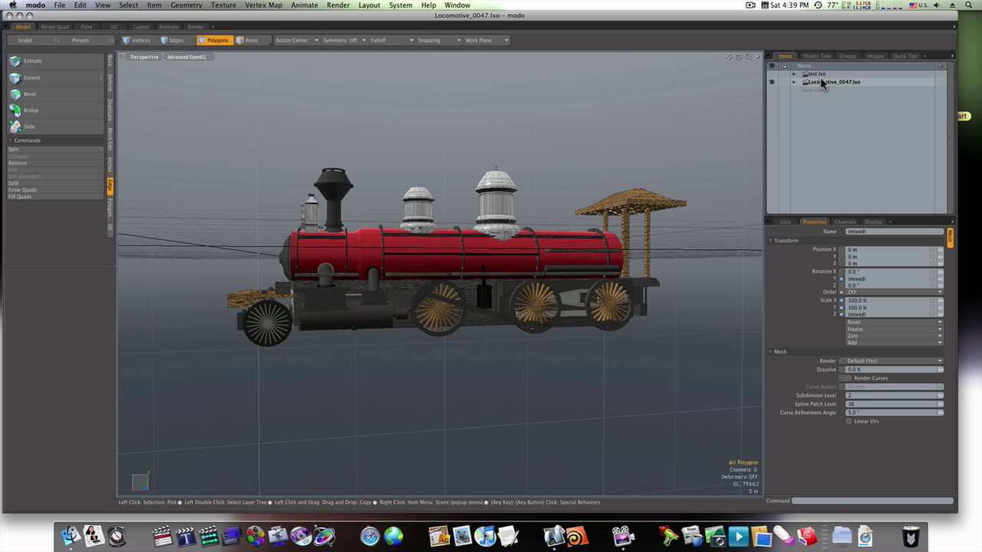
{"action": "right_click", "coordinate": [818, 81]}
{"action": "left_click", "coordinate": [822, 101]}
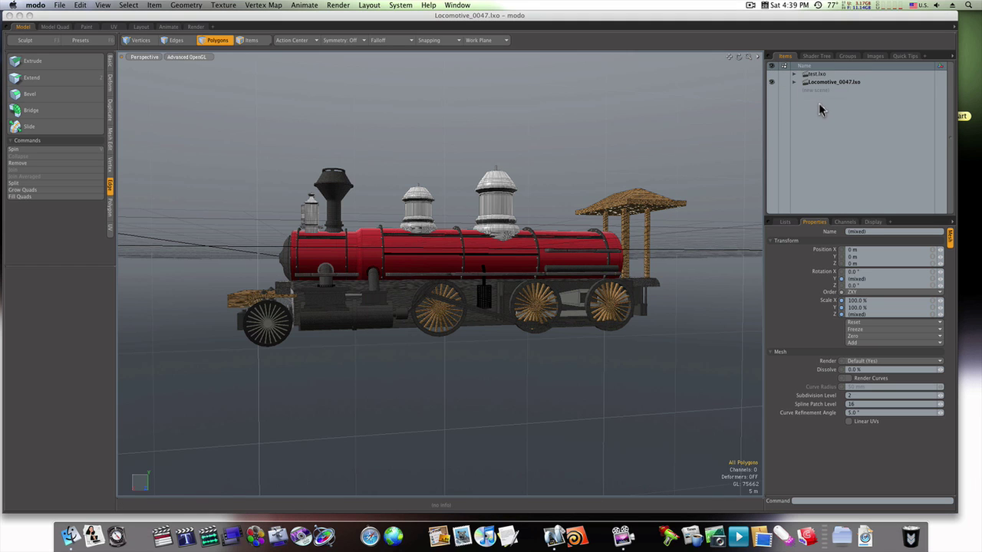
{"action": "left_click", "coordinate": [812, 82]}
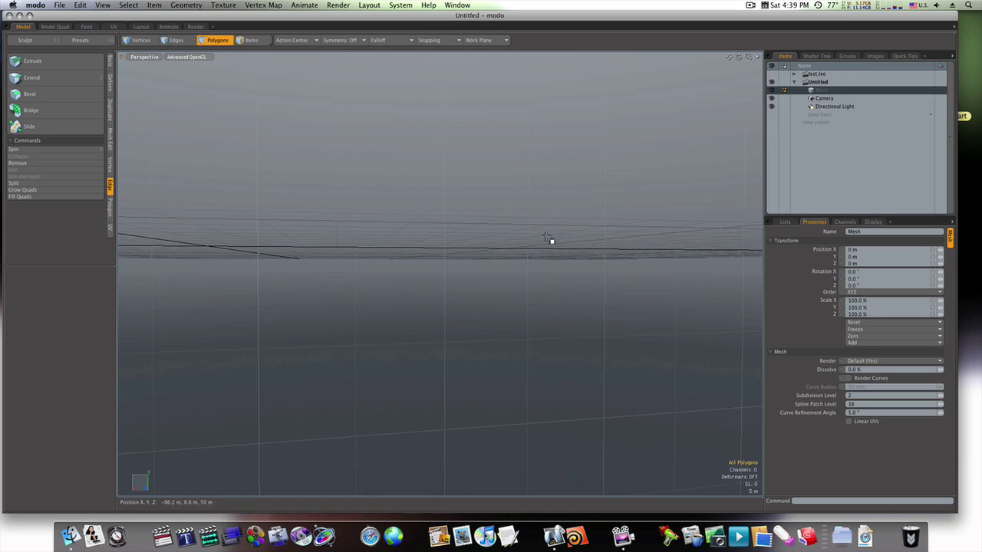
- Draw a Z-axis cylinder with 24 sides, radii of about 17 m in X and 16 m in Y, and about 126 m long
{"action": "left_click_drag", "start_coordinate": [466, 291], "coordinate": [446, 291], "text": "alt"}
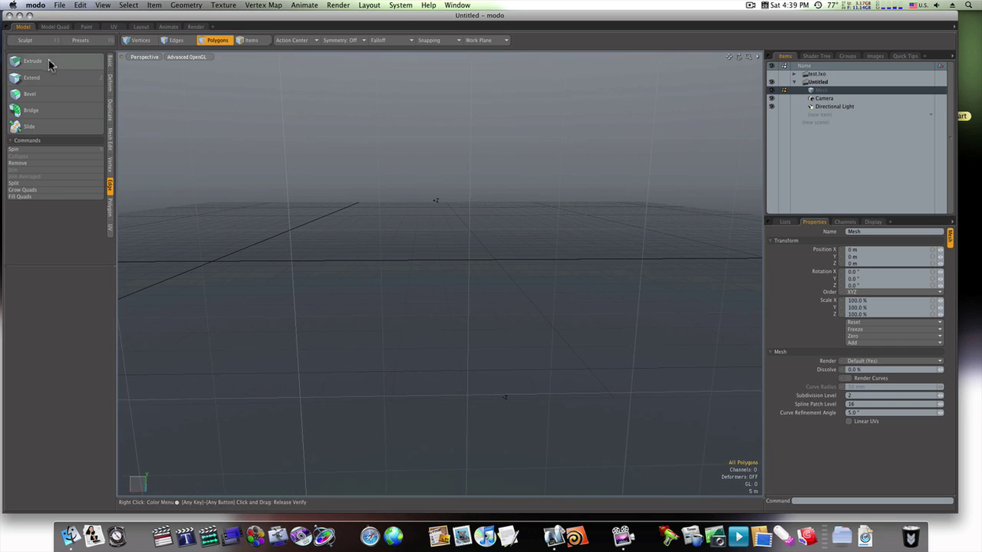
{"action": "left_click", "coordinate": [109, 61]}
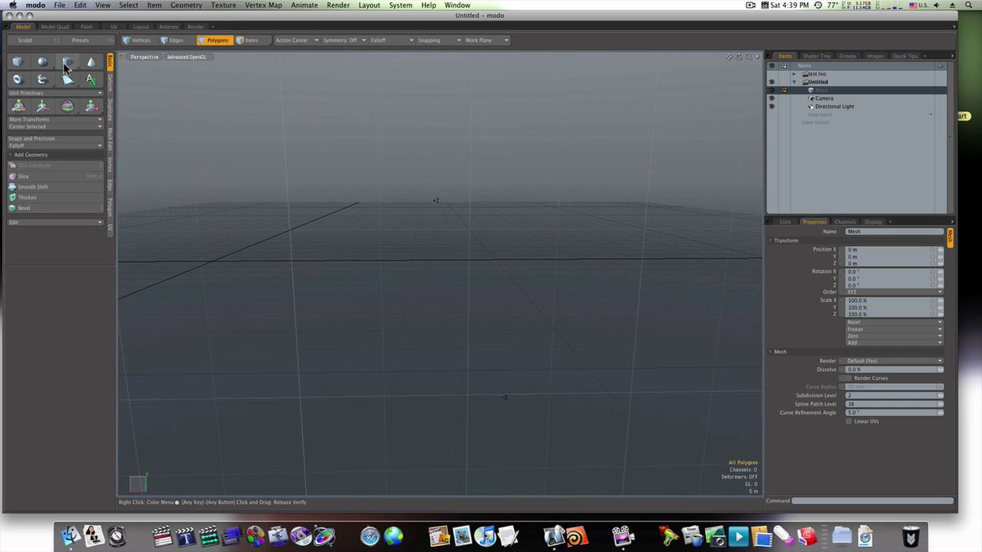
{"action": "left_click", "coordinate": [68, 67]}
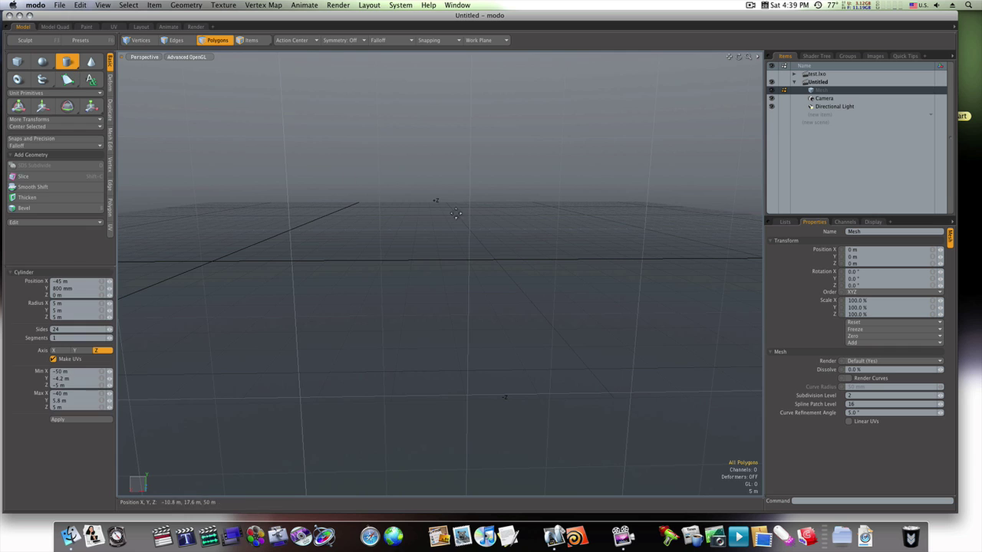
{"action": "left_click_drag", "start_coordinate": [400, 238], "coordinate": [460, 291]}
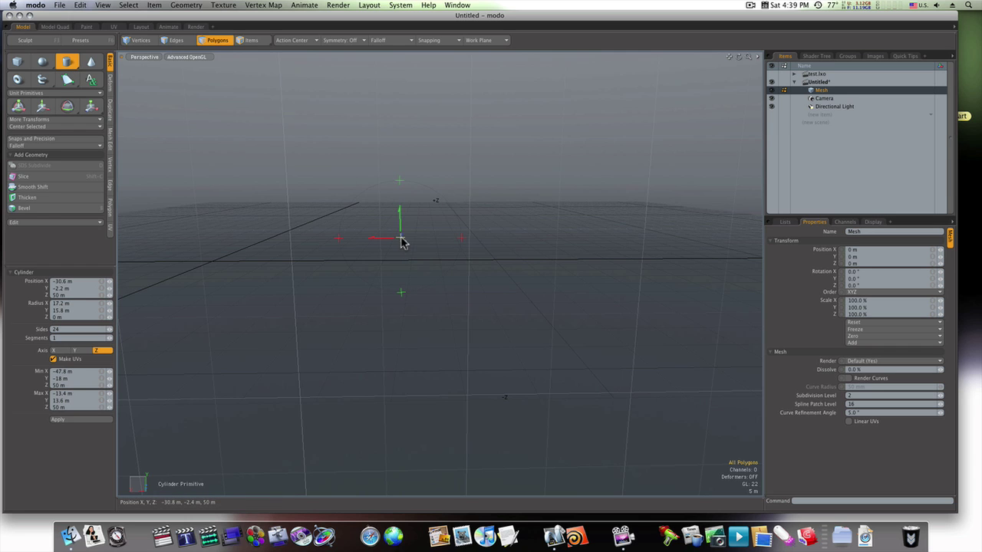
{"action": "left_click_drag", "start_coordinate": [412, 234], "coordinate": [305, 270], "text": "alt"}
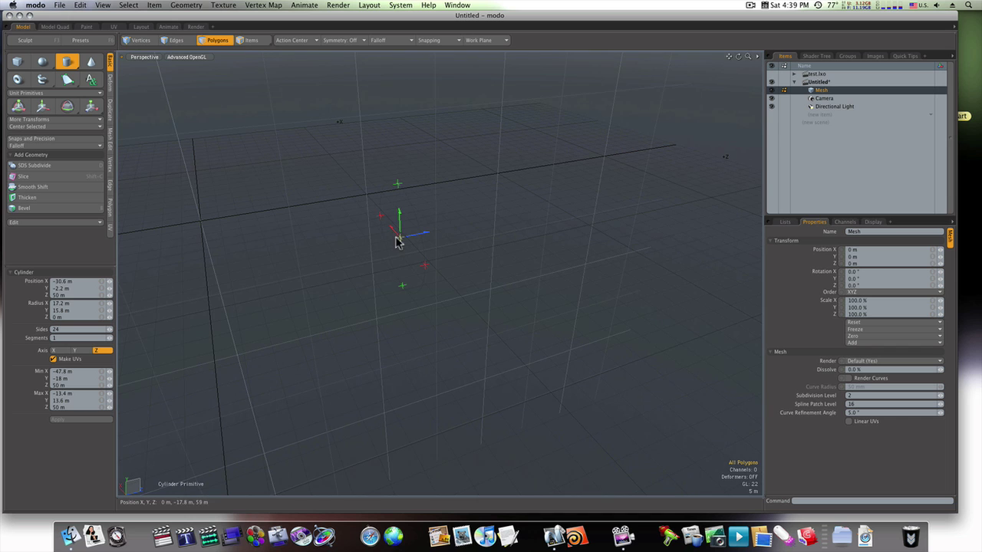
{"action": "left_click_drag", "start_coordinate": [398, 241], "coordinate": [713, 176]}
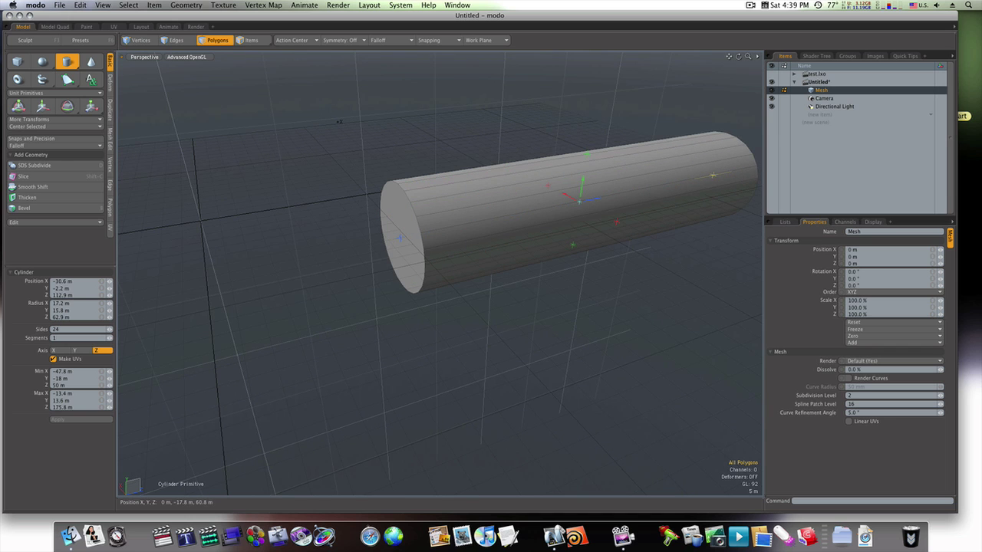
- Lengthen the cylinder to a Z radius of about 73.5 m and even out its X and Y radii at 17 m
{"action": "left_click_drag", "start_coordinate": [673, 257], "coordinate": [505, 246], "text": "alt"}
{"action": "key", "text": "q"}
{"action": "left_click_drag", "start_coordinate": [585, 204], "coordinate": [618, 198]}
{"action": "left_click_drag", "start_coordinate": [381, 321], "coordinate": [422, 280], "text": "alt"}
{"action": "key", "text": "q"}
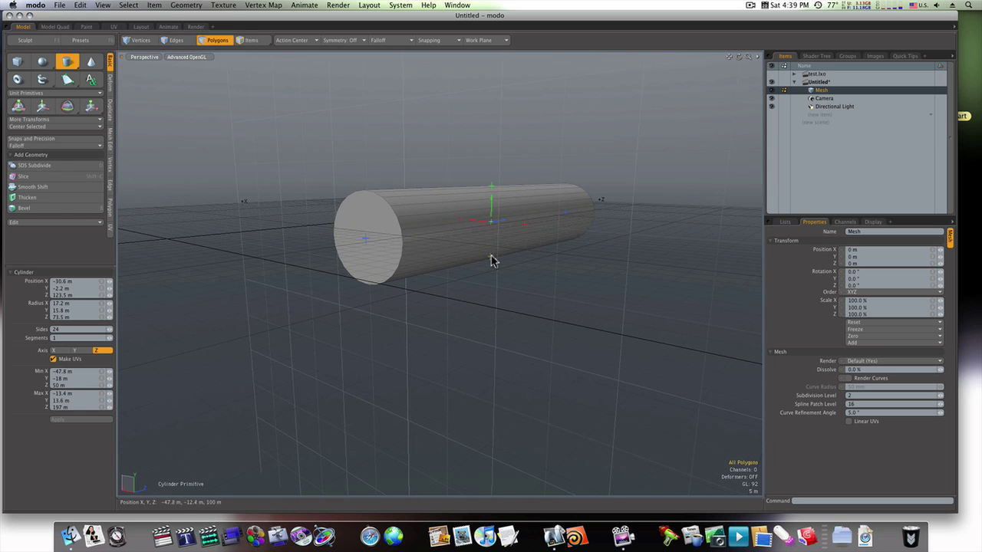
{"action": "left_click_drag", "start_coordinate": [490, 257], "coordinate": [491, 261]}
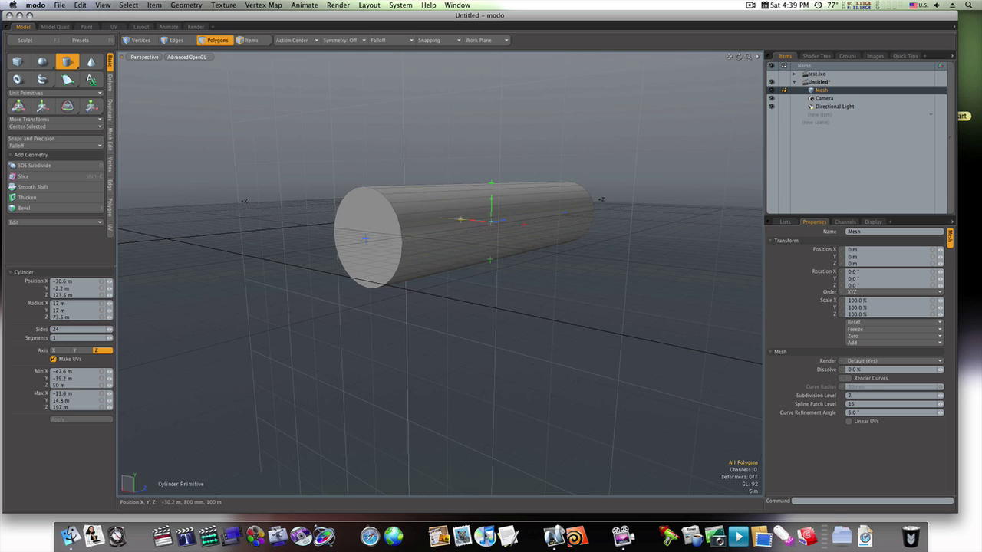
{"action": "left_click_drag", "start_coordinate": [460, 220], "coordinate": [458, 220]}
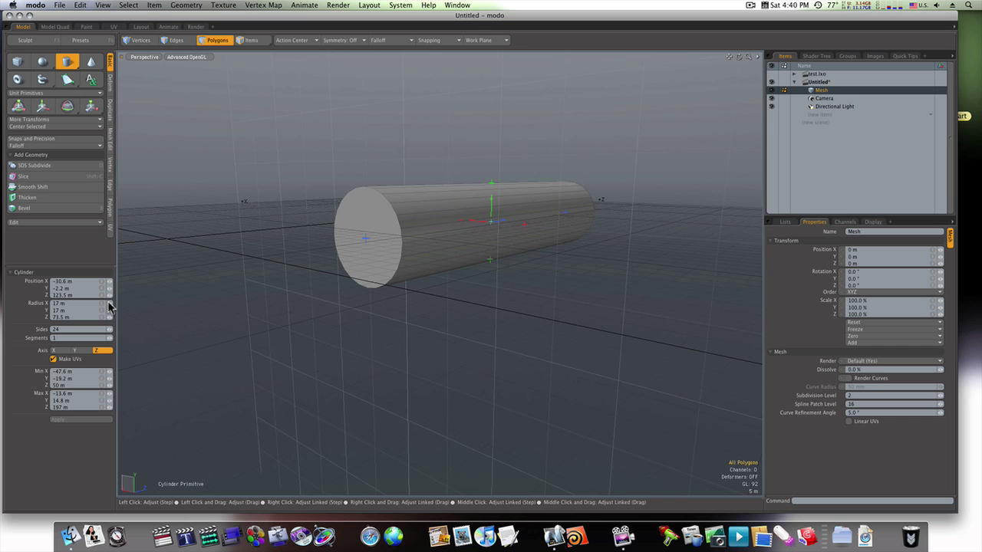
{"action": "key", "text": "space"}
- Loop Slice the cylinder in Free mode with a count of 2, placing both cuts close together near the front end
{"action": "left_click_drag", "start_coordinate": [408, 272], "coordinate": [372, 260], "text": "alt"}
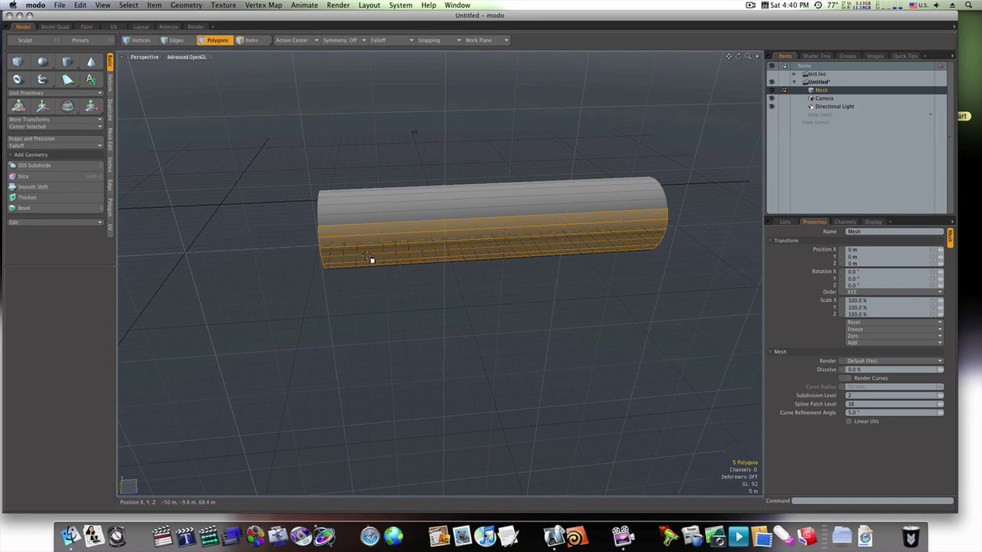
{"action": "key", "text": "alt"}
{"action": "key", "text": "alt+c"}
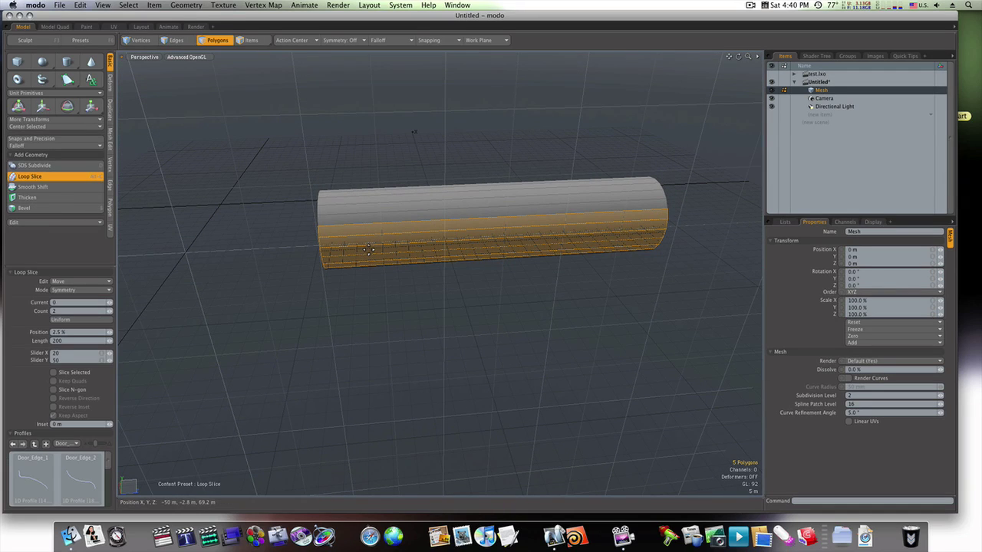
{"action": "left_click", "coordinate": [109, 291]}
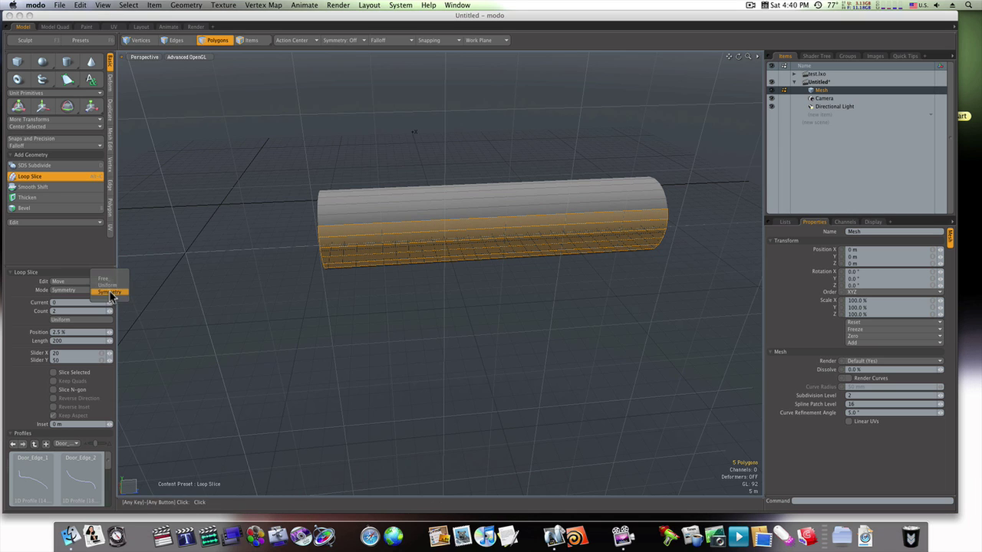
{"action": "left_click", "coordinate": [103, 278]}
{"action": "left_click", "coordinate": [464, 252]}
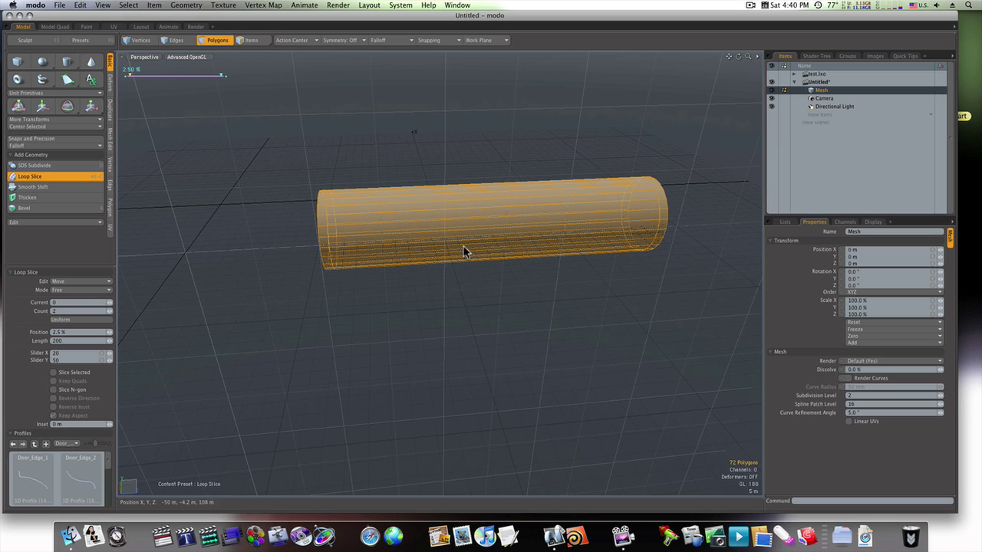
{"action": "mouse_move", "coordinate": [130, 75]}
{"action": "left_mouse_down"}
{"action": "mouse_move", "coordinate": [215, 76]}
{"action": "mouse_move", "coordinate": [147, 74]}
{"action": "left_mouse_up"}
{"action": "key", "text": "q"}
{"action": "left_click", "coordinate": [351, 302]}
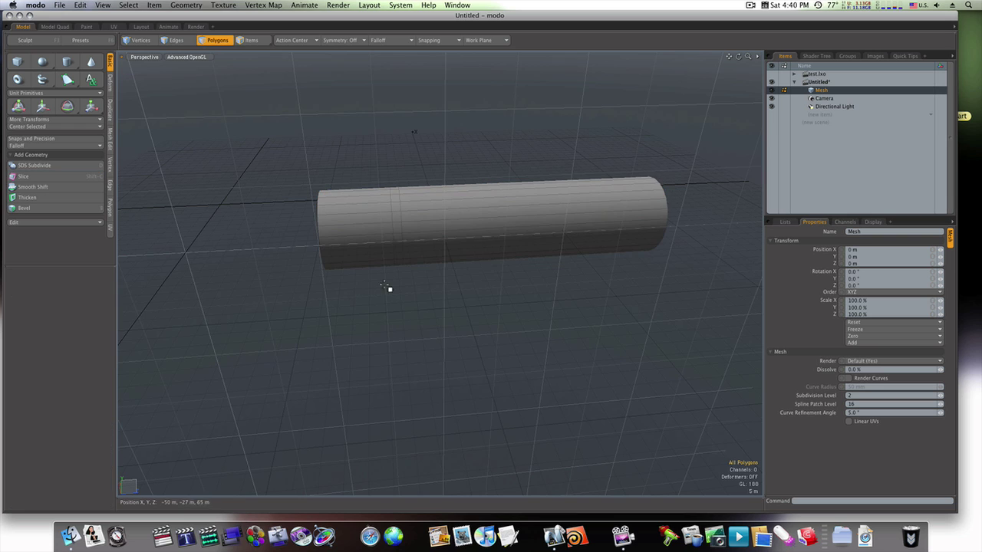
- Select the ring of polygons and the cap at the cylinder's front end and scale them down to a narrower diameter
{"action": "left_click_drag", "start_coordinate": [386, 262], "coordinate": [377, 241]}
{"action": "key", "text": "l"}
{"action": "left_click", "coordinate": [332, 252], "text": "shift"}
{"action": "key", "text": "r"}
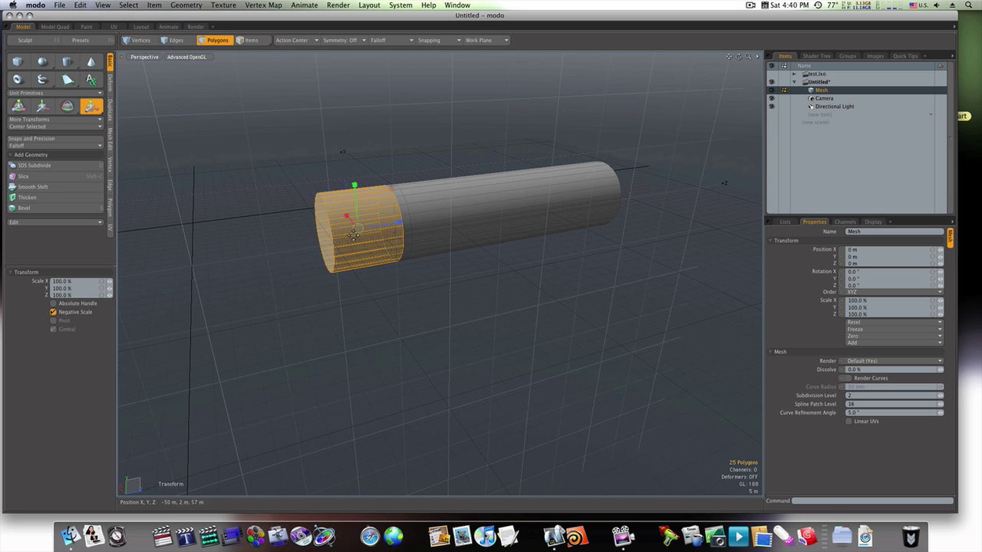
{"action": "left_click_drag", "start_coordinate": [361, 242], "coordinate": [348, 243]}
{"action": "key", "text": "space"}
{"action": "left_click", "coordinate": [411, 357]}
- Rename the mesh item as Main Body
{"action": "left_click_drag", "start_coordinate": [412, 360], "coordinate": [473, 289], "text": "alt"}
{"action": "right_click", "coordinate": [828, 91]}
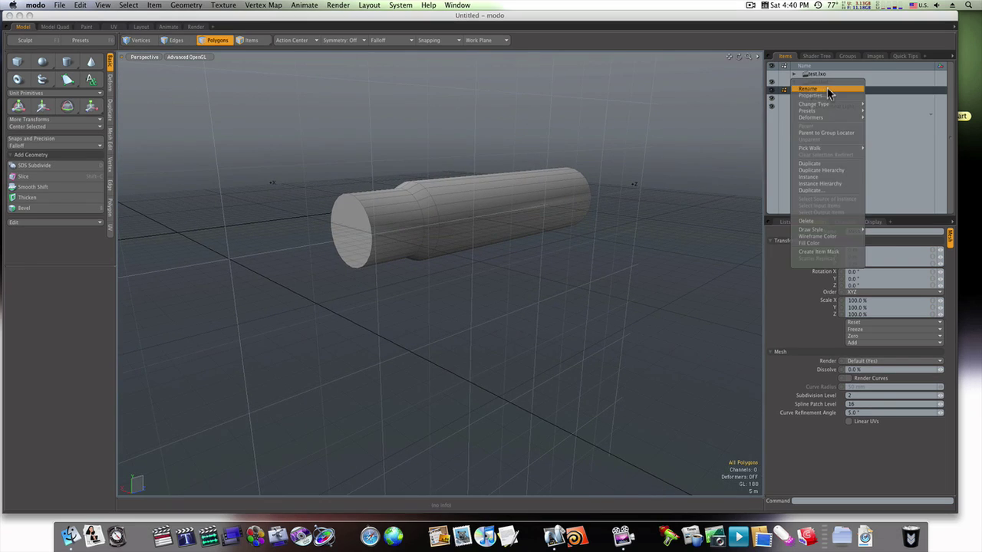
{"action": "left_click", "coordinate": [826, 89]}
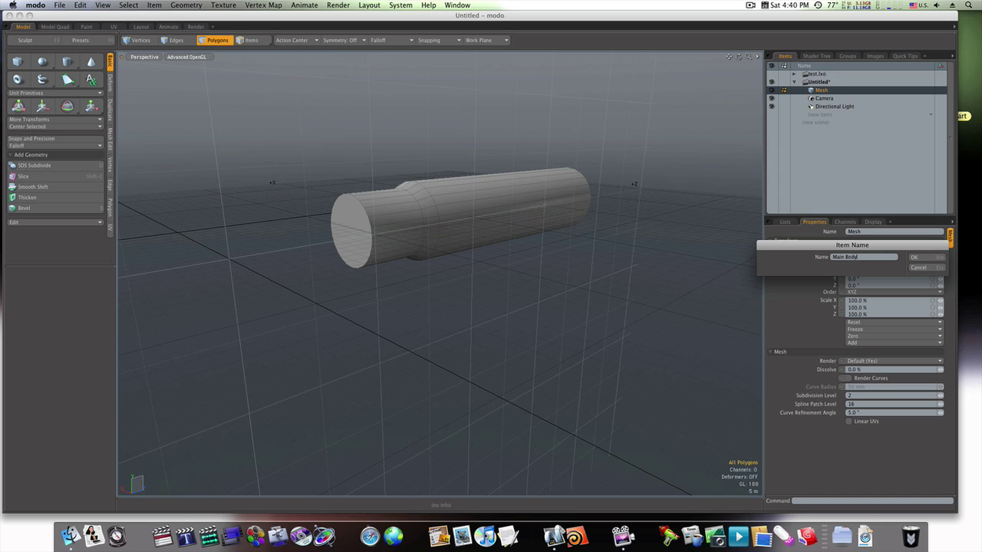
{"action": "type", "text": "Main Body"}
{"action": "key", "text": "Return"}
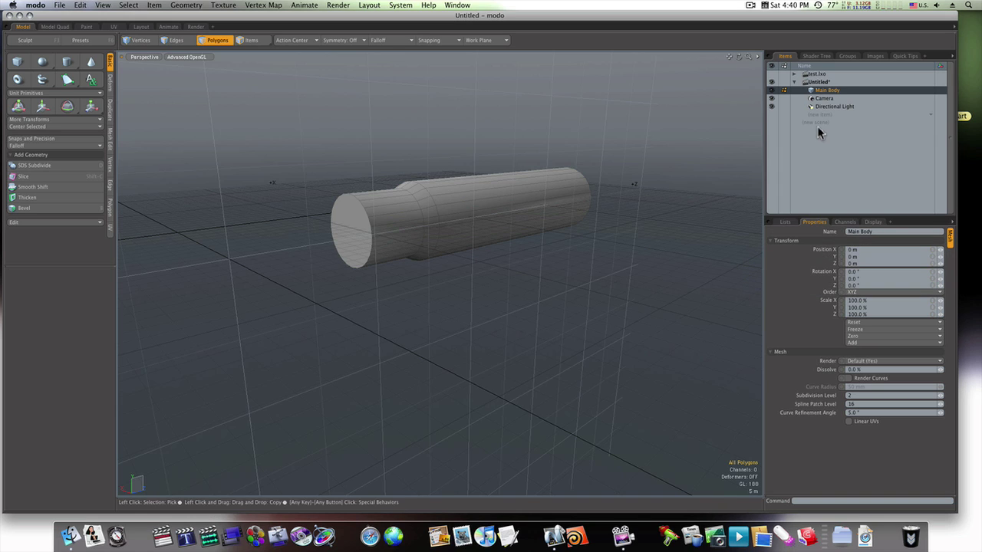
- Add a new mesh item and copy the Main Body's front cap polygon into it
{"action": "left_click", "coordinate": [816, 116]}
{"action": "left_click", "coordinate": [815, 116]}
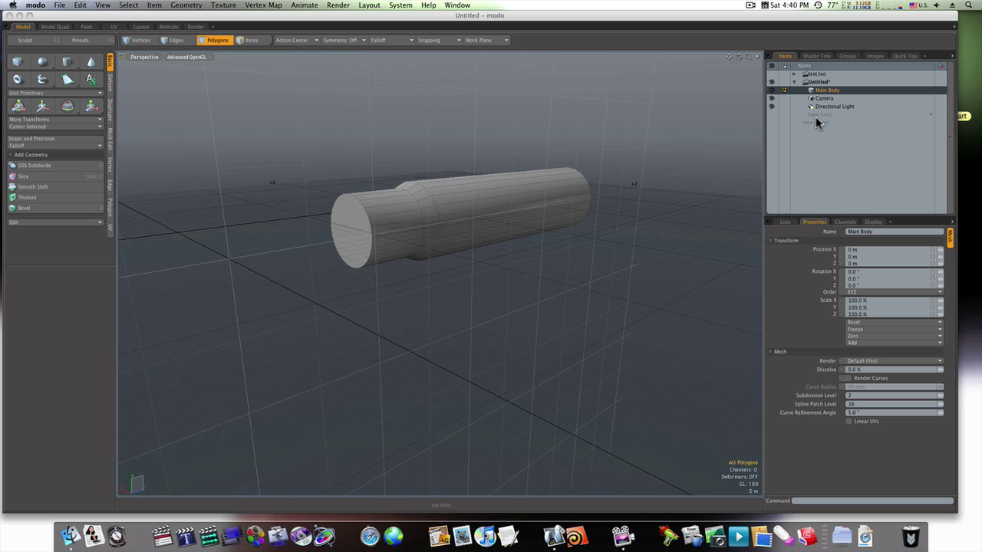
{"action": "left_click", "coordinate": [808, 91]}
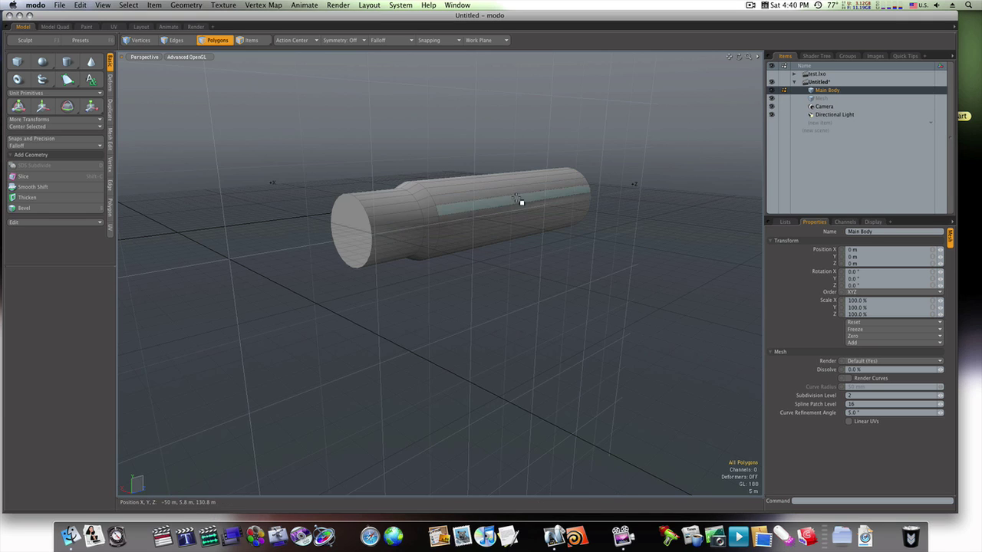
{"action": "left_click", "coordinate": [370, 238]}
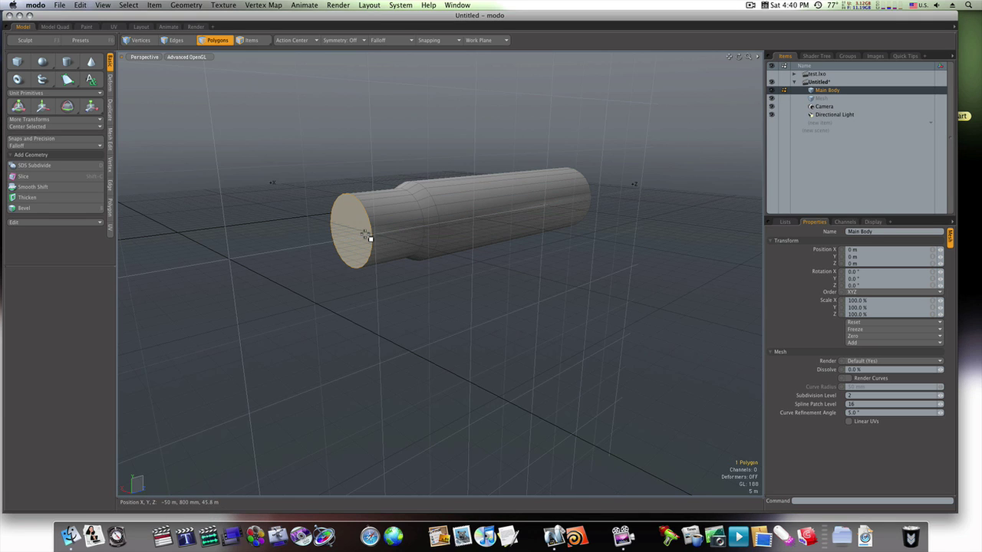
{"action": "left_click", "coordinate": [816, 99]}
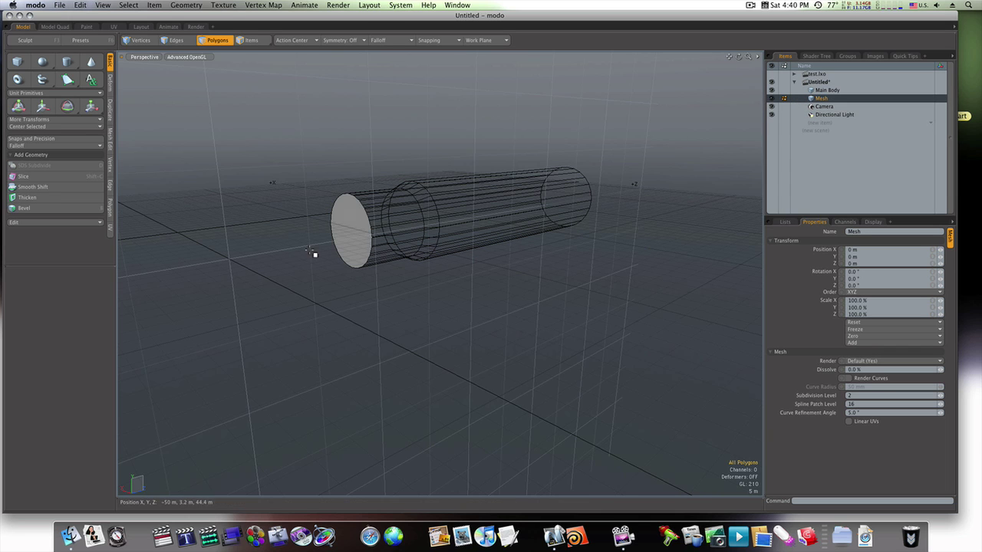
- Scale the copied cap polygon down slightly so it sits inside the rim of the body's front end
{"action": "left_click_drag", "start_coordinate": [307, 245], "coordinate": [358, 241], "text": "alt"}
{"action": "left_click", "coordinate": [365, 243]}
{"action": "key", "text": "r"}
{"action": "key", "text": "space"}
{"action": "left_click", "coordinate": [406, 252]}
- Thicken the cap polygon forward into a thin disc
{"action": "left_click", "coordinate": [357, 241]}
{"action": "left_click", "coordinate": [68, 198]}
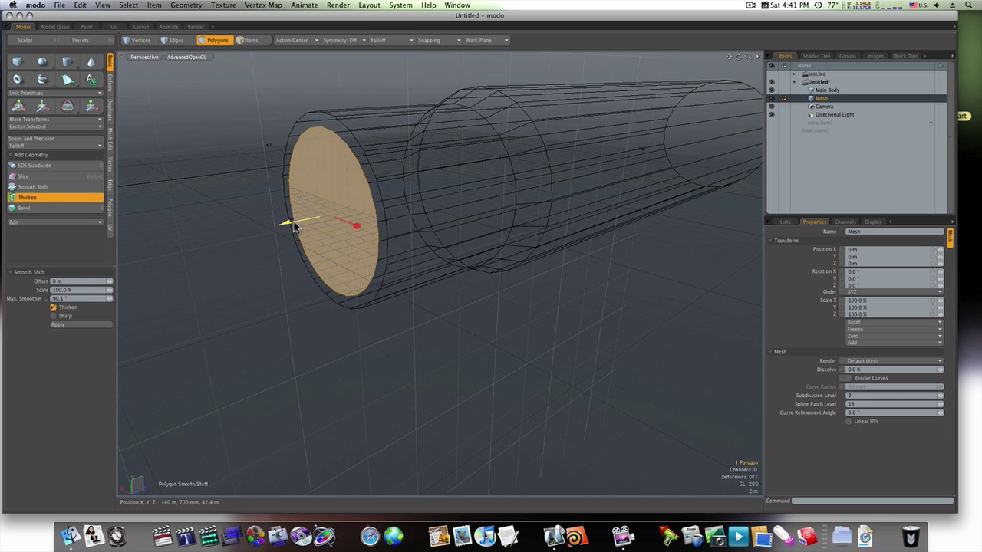
{"action": "left_click_drag", "start_coordinate": [292, 222], "coordinate": [281, 223]}
{"action": "key", "text": "space"}
{"action": "left_click", "coordinate": [265, 404]}
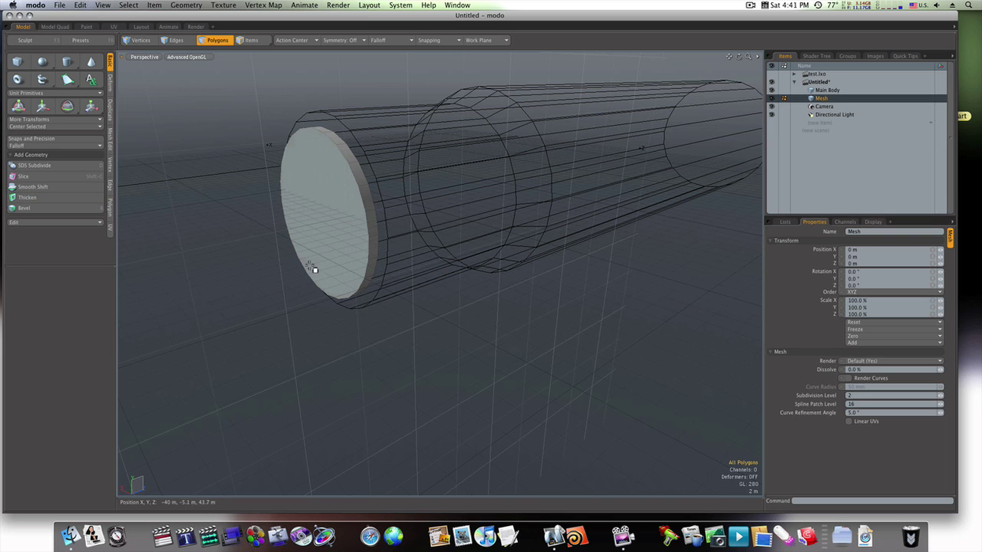
- Bevel the disc's front face inward and slightly forward to form a chamfered rim
{"action": "left_click", "coordinate": [314, 265]}
{"action": "key", "text": "b"}
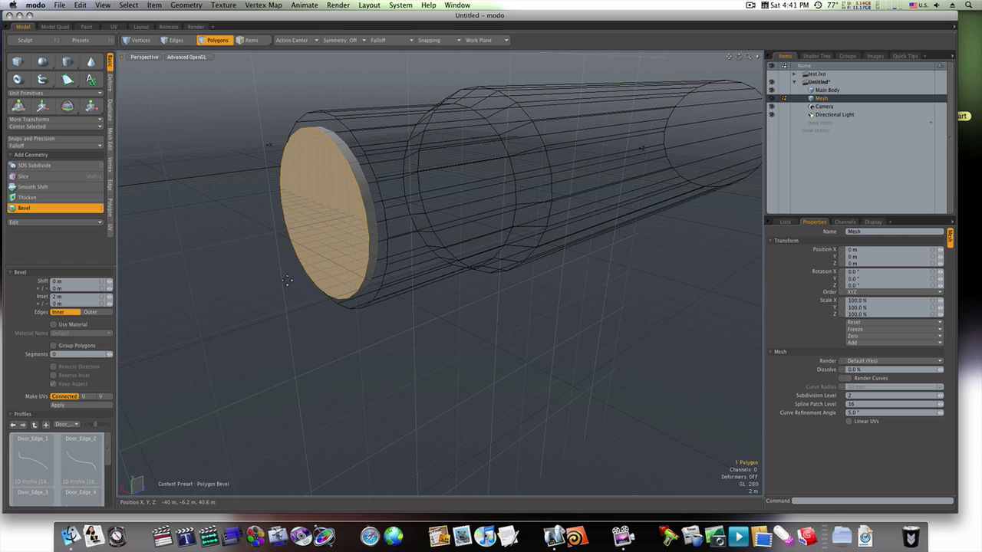
{"action": "left_click", "coordinate": [286, 278]}
{"action": "left_click_drag", "start_coordinate": [345, 226], "coordinate": [345, 227]}
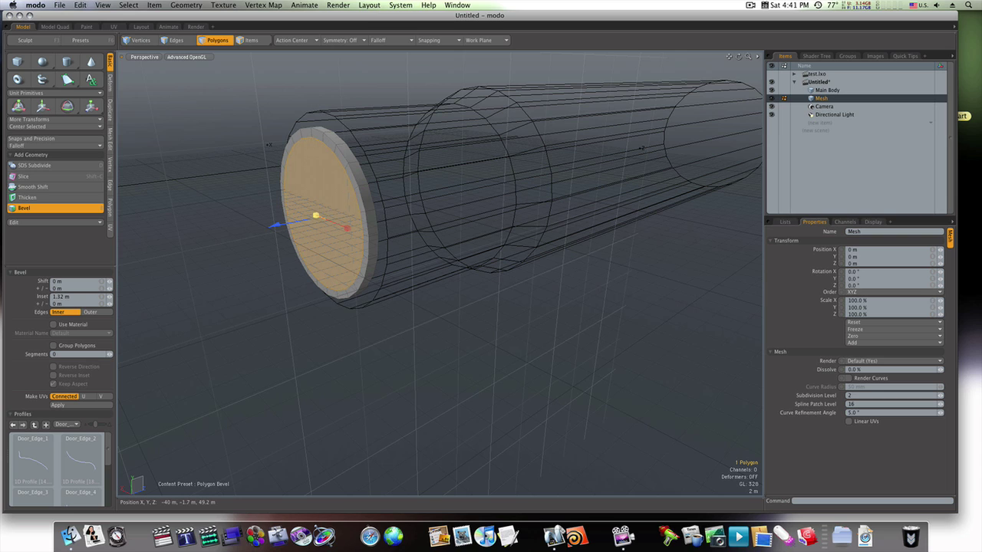
{"action": "left_click_drag", "start_coordinate": [307, 212], "coordinate": [264, 227]}
- Bevel the front face a second time with about 2.14 m inset and 780 mm shift to round the cap
{"action": "left_click", "coordinate": [307, 262], "text": "shift"}
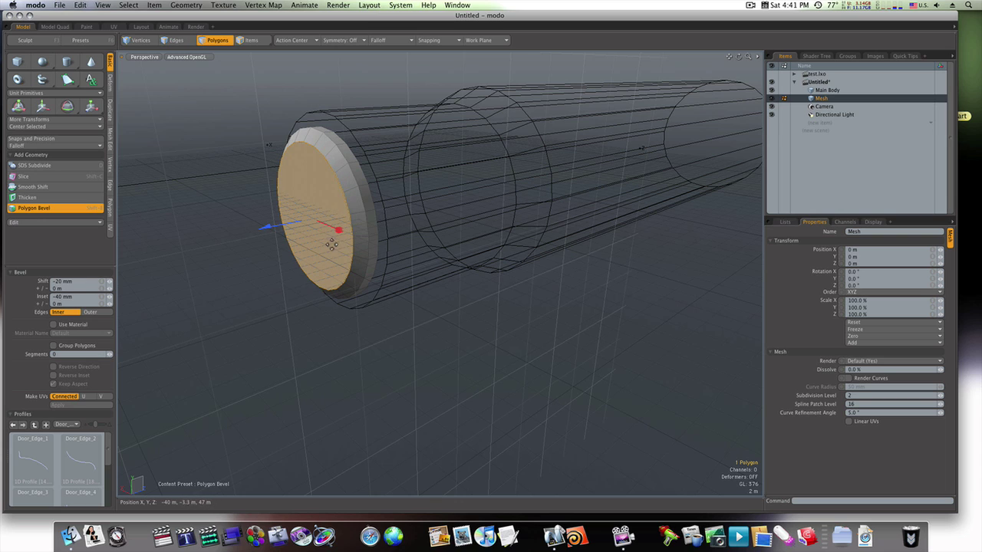
{"action": "left_click_drag", "start_coordinate": [339, 231], "coordinate": [290, 224]}
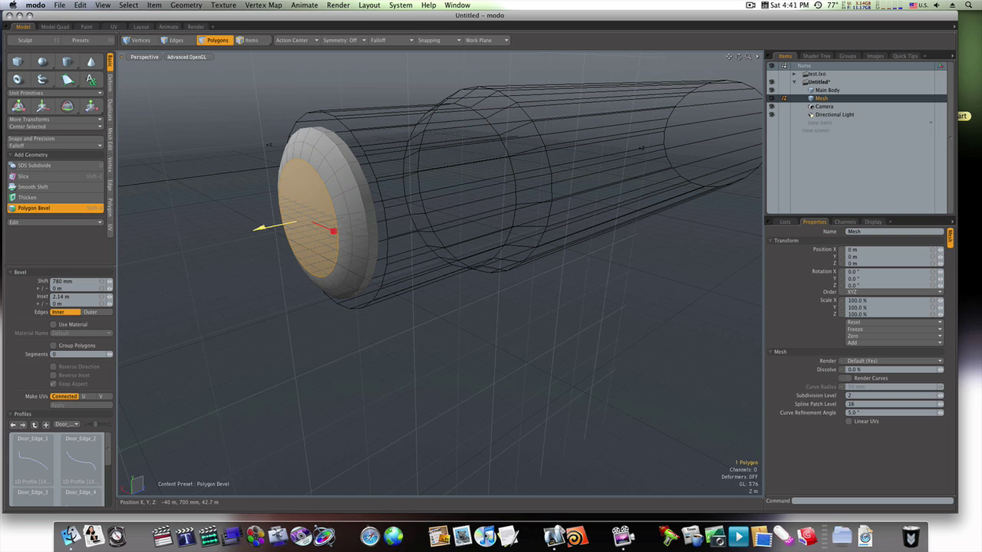
{"action": "left_click", "coordinate": [267, 275]}
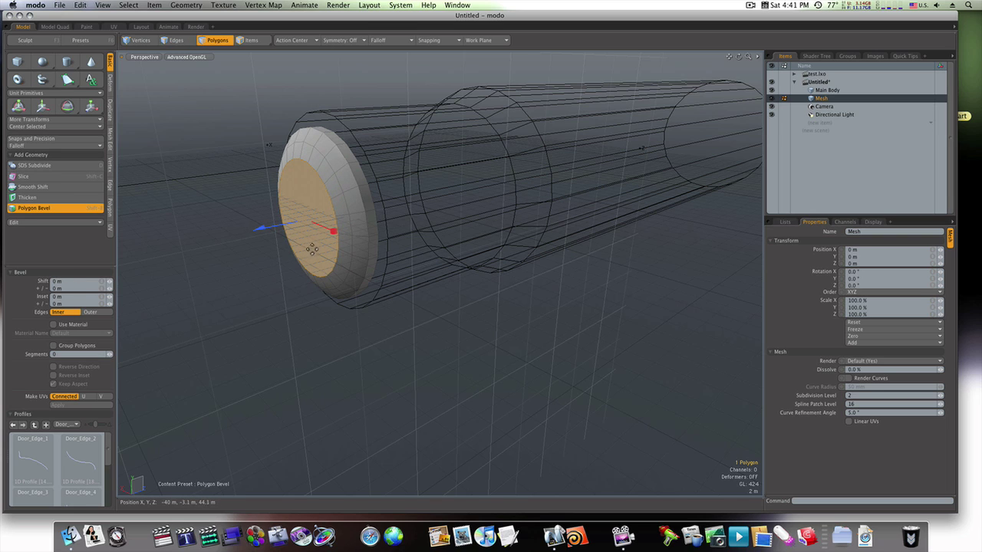
- Bevel the cap's front face with 2.54 m inset and 400 mm shift, and sink its slightly inset centre by 980 mm
{"action": "left_click_drag", "start_coordinate": [331, 234], "coordinate": [308, 227]}
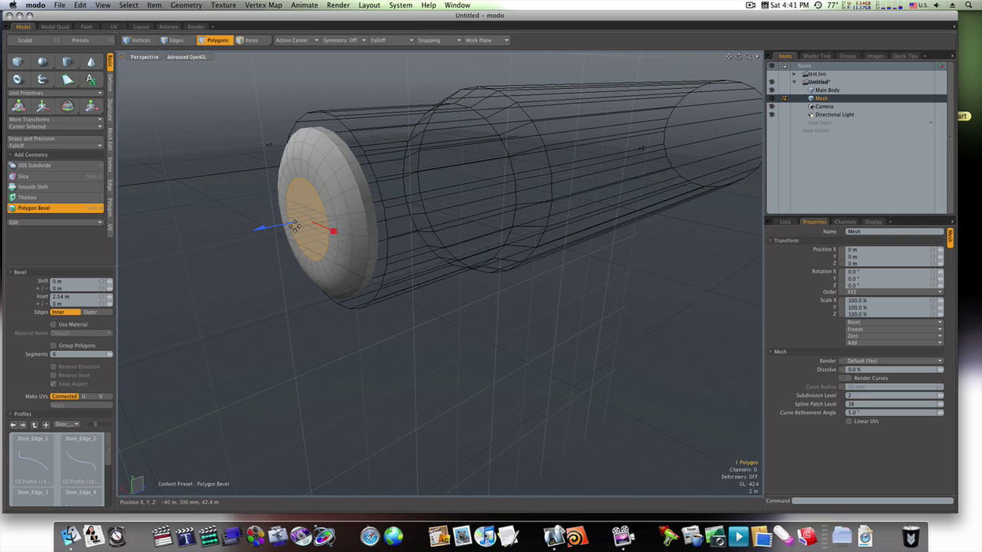
{"action": "left_click_drag", "start_coordinate": [262, 227], "coordinate": [259, 228]}
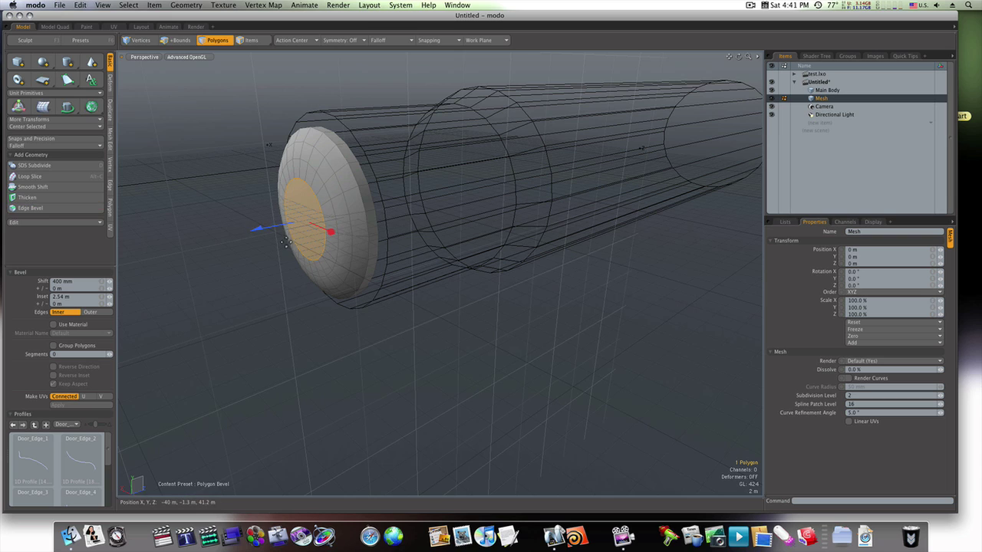
{"action": "left_click_drag", "start_coordinate": [330, 232], "coordinate": [325, 230]}
{"action": "left_click", "coordinate": [317, 230], "text": "shift"}
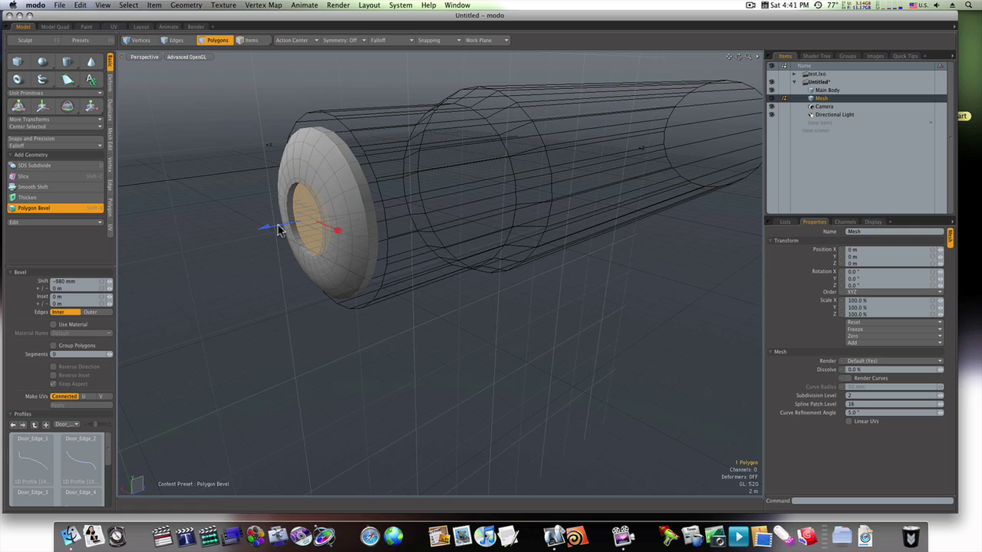
- Bevel the recess floor with 700 mm inset and 200 mm shift, and raise a 600 mm hub from a further 1.16 m inset
{"action": "left_click", "coordinate": [279, 243], "text": "shift"}
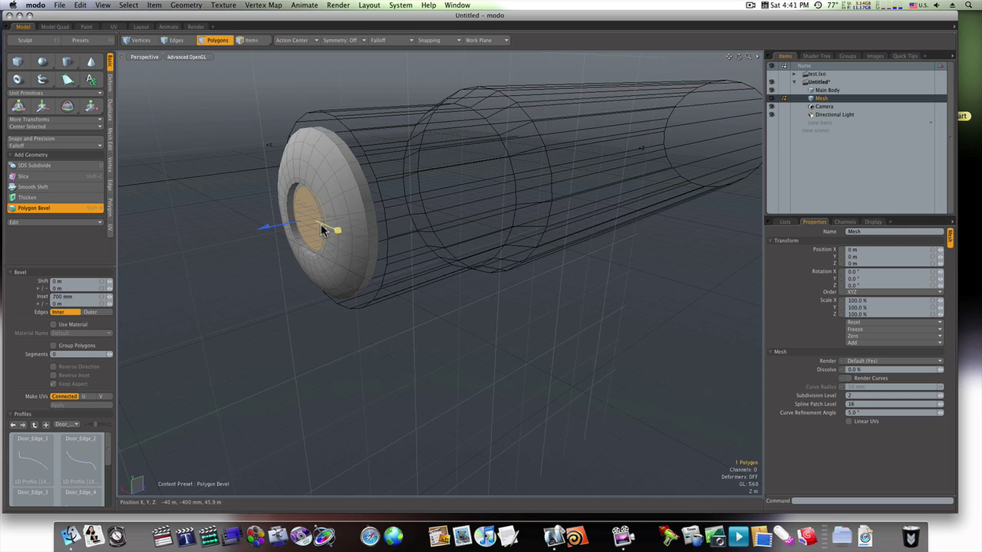
{"action": "left_click_drag", "start_coordinate": [303, 227], "coordinate": [296, 225]}
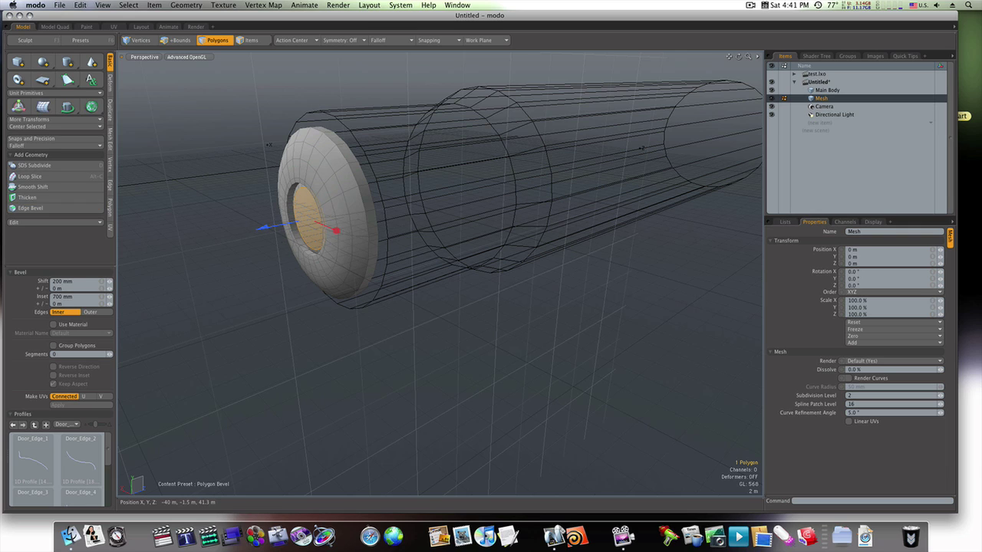
{"action": "left_click", "coordinate": [315, 234], "text": "shift"}
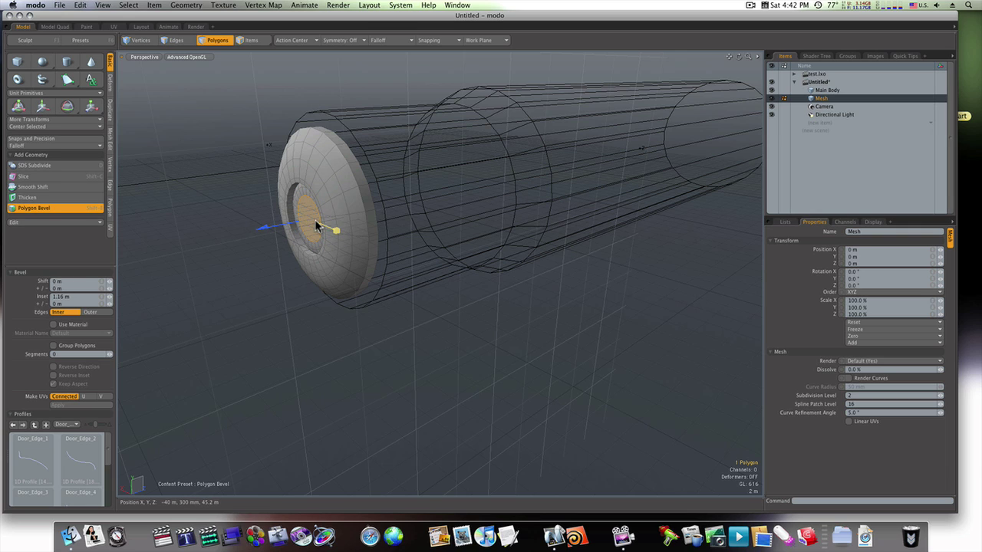
{"action": "left_click_drag", "start_coordinate": [291, 224], "coordinate": [281, 225]}
{"action": "left_click", "coordinate": [287, 224], "text": "shift"}
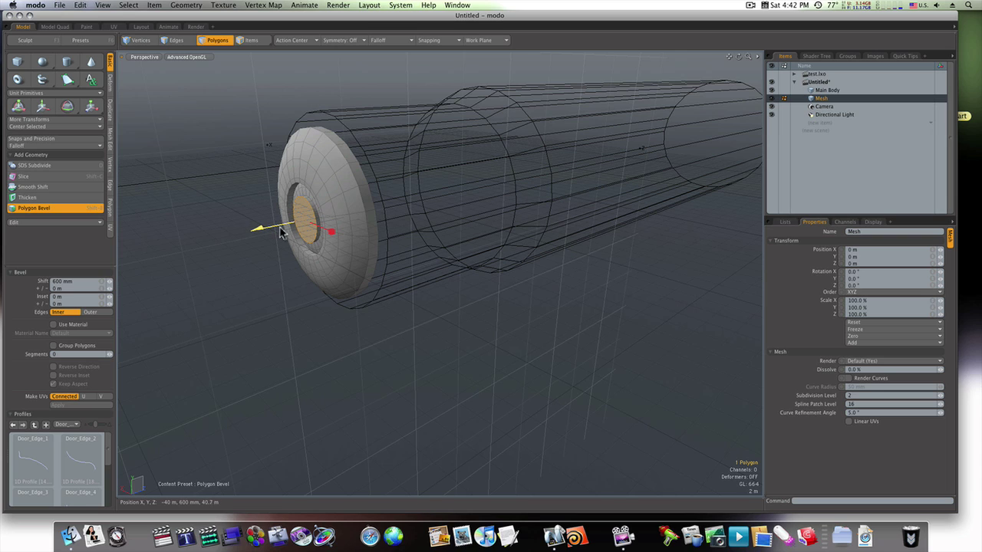
{"action": "key", "text": "Escape"}
- Preview the whole front cap with subdivision smoothing and turn the smoothing back off
{"action": "double_click", "coordinate": [341, 235]}
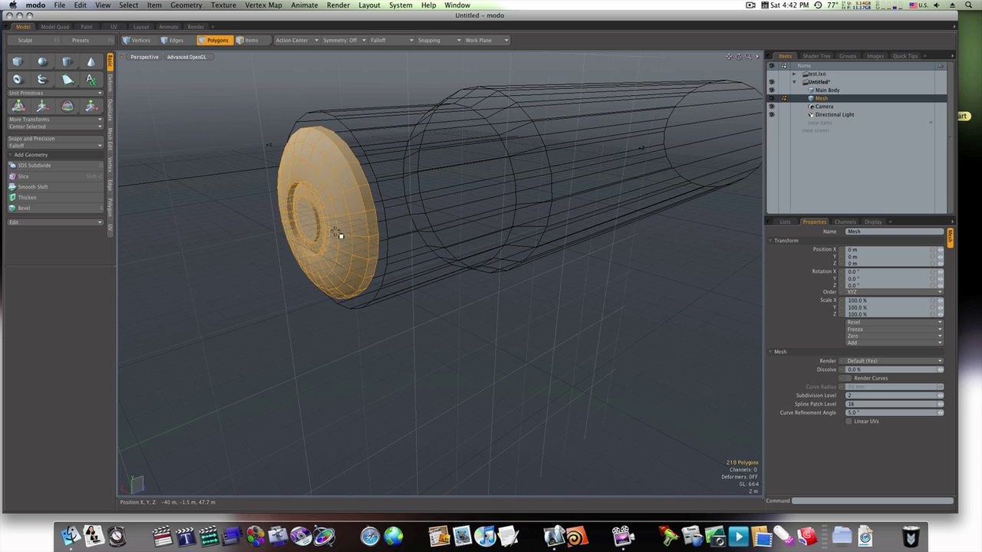
{"action": "key", "text": "Tab"}
{"action": "left_click", "coordinate": [314, 422]}
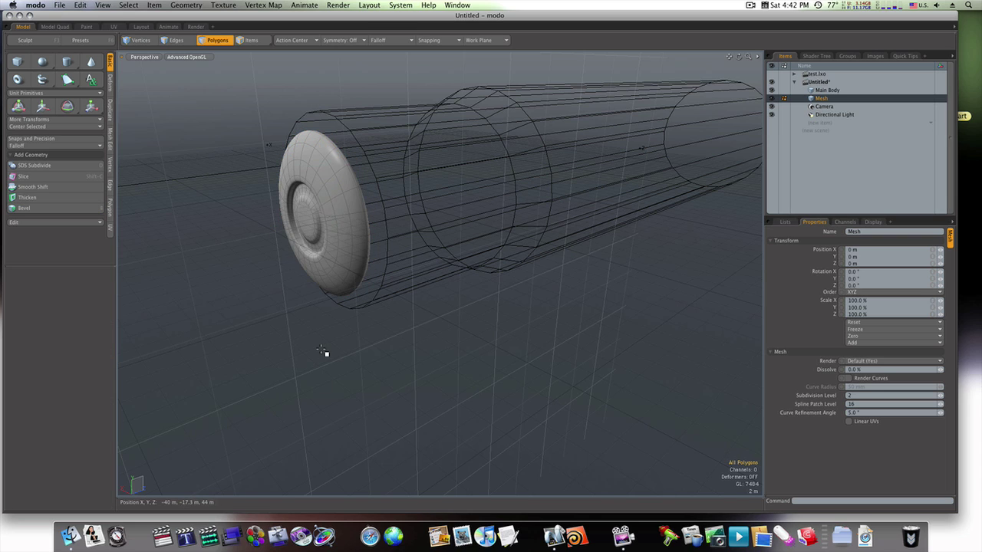
{"action": "left_click_drag", "start_coordinate": [323, 351], "coordinate": [397, 337], "text": "alt"}
{"action": "key", "text": "Tab"}
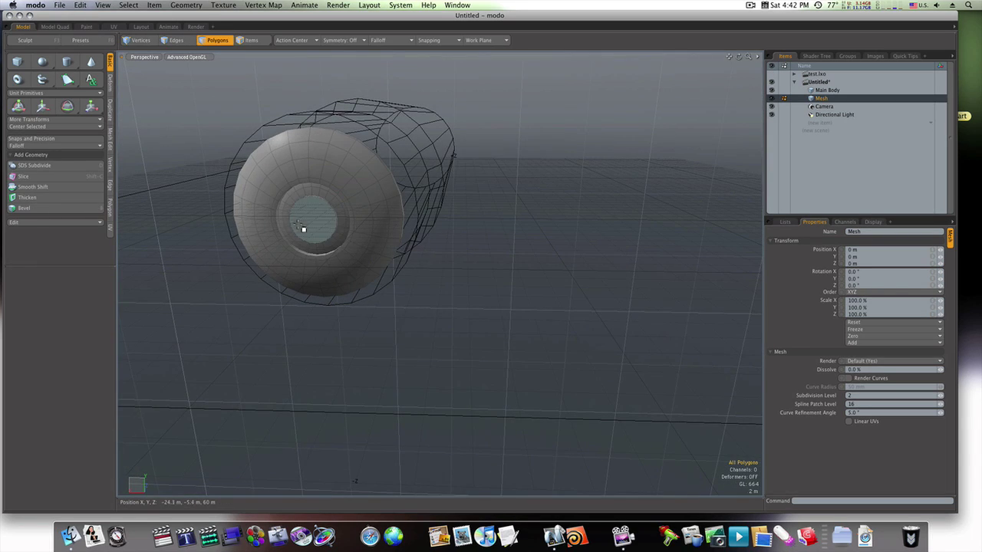
- Make the Main Body mesh active together with the cap, and toggle subdivision smoothing on and off for both
{"action": "left_click_drag", "start_coordinate": [442, 321], "coordinate": [391, 320], "text": "alt"}
{"action": "left_click", "coordinate": [812, 90], "text": "shift"}
{"action": "mouse_move", "coordinate": [442, 220]}
{"action": "left_mouse_down", "text": "alt"}
{"action": "mouse_move", "coordinate": [484, 223]}
{"action": "mouse_move", "coordinate": [486, 245]}
{"action": "mouse_move", "coordinate": [458, 226]}
{"action": "mouse_move", "coordinate": [528, 232]}
{"action": "mouse_move", "coordinate": [396, 228]}
{"action": "left_mouse_up", "text": "alt"}
{"action": "mouse_move", "coordinate": [396, 229]}
{"action": "left_mouse_down", "text": "alt"}
{"action": "mouse_move", "coordinate": [373, 224]}
{"action": "mouse_move", "coordinate": [385, 232]}
{"action": "left_mouse_up", "text": "alt"}
{"action": "key", "text": "Tab"}
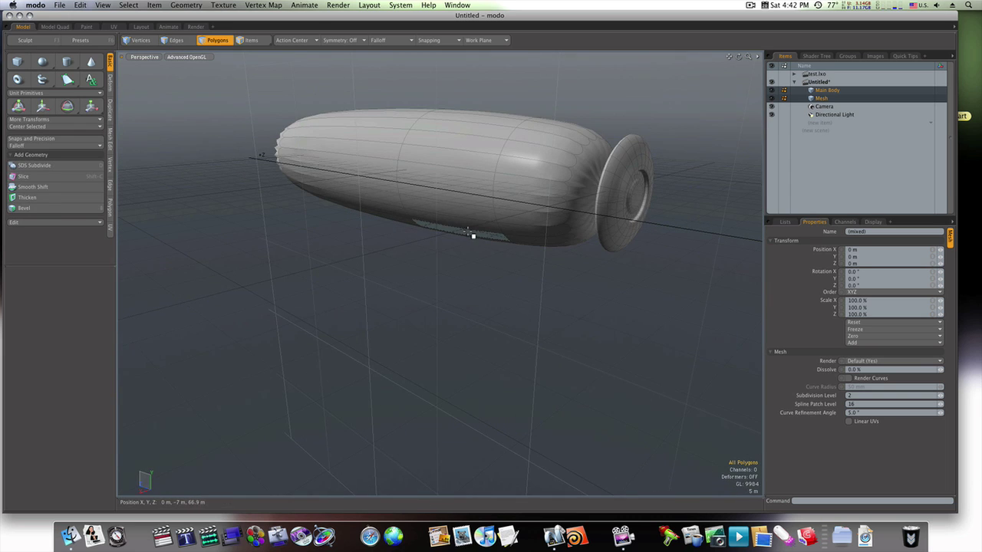
{"action": "key", "text": "Tab"}
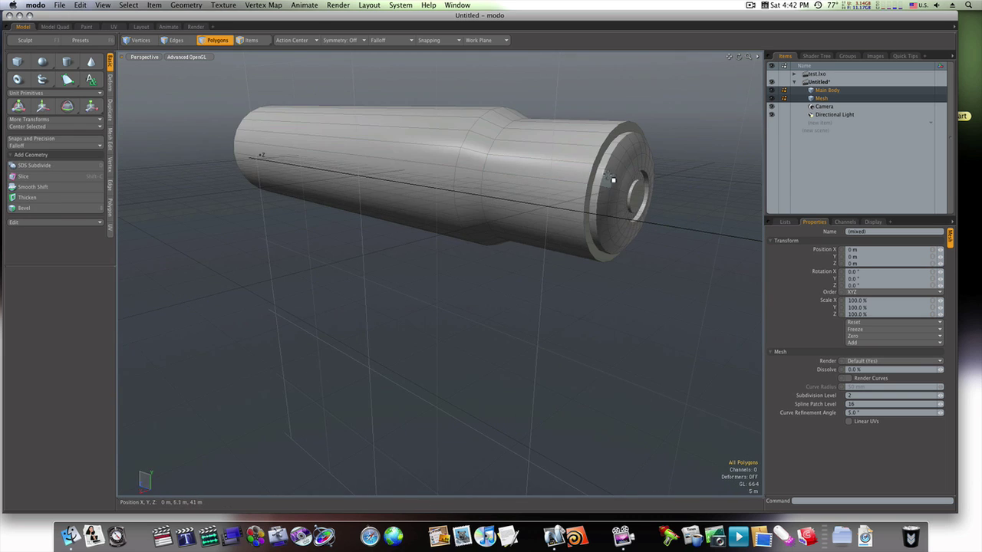
- Turn on subdivision smoothing for the cap only, leaving the main body as plain polygons
{"action": "double_click", "coordinate": [611, 181]}
{"action": "key", "text": "Tab"}
{"action": "left_click", "coordinate": [609, 275]}
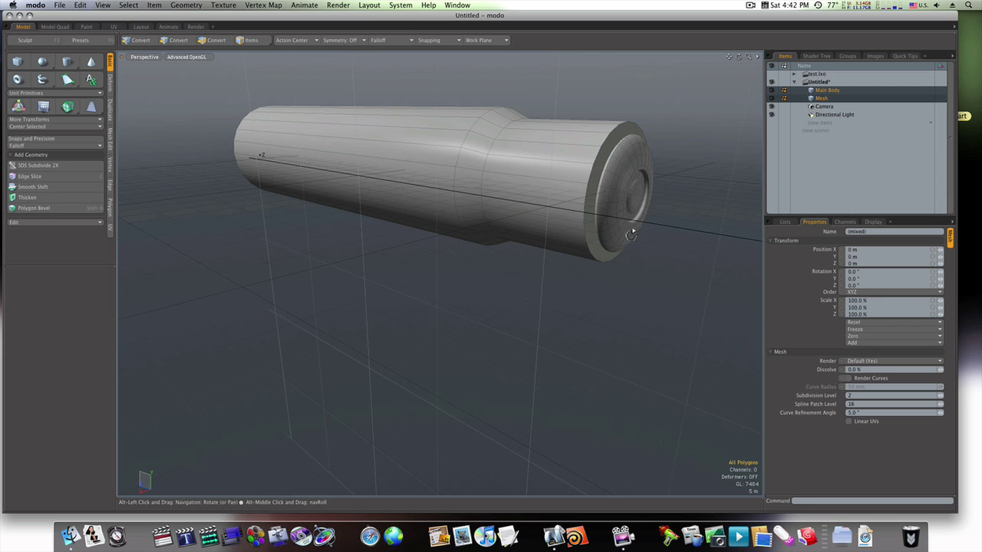
- Extrude the hub's centre polygon forward so it protrudes beyond the recess in the cap
{"action": "scroll", "coordinate": [643, 234], "scroll_direction": "up", "scroll_amount": 4}
{"action": "left_click_drag", "start_coordinate": [651, 228], "coordinate": [619, 230], "text": "alt+shift"}
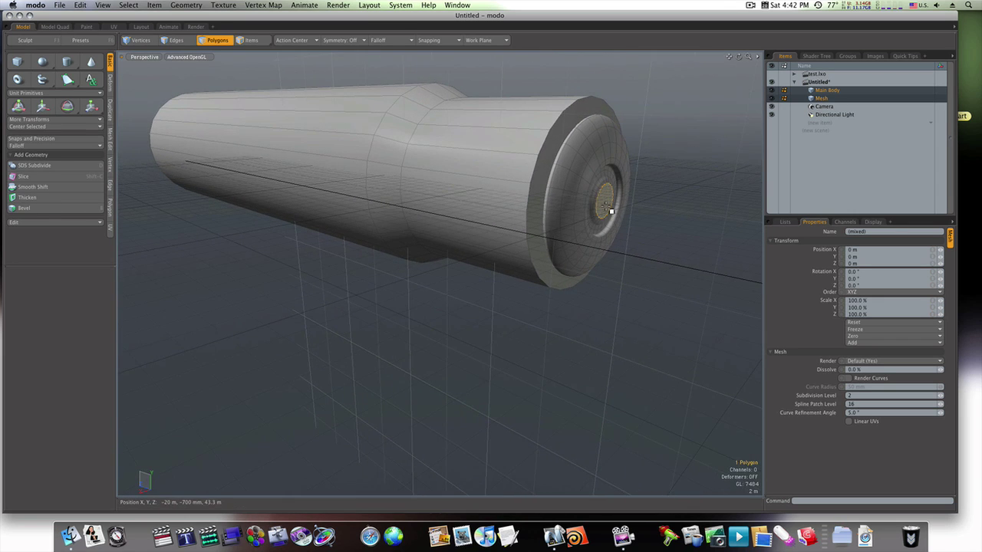
{"action": "left_click", "coordinate": [629, 244]}
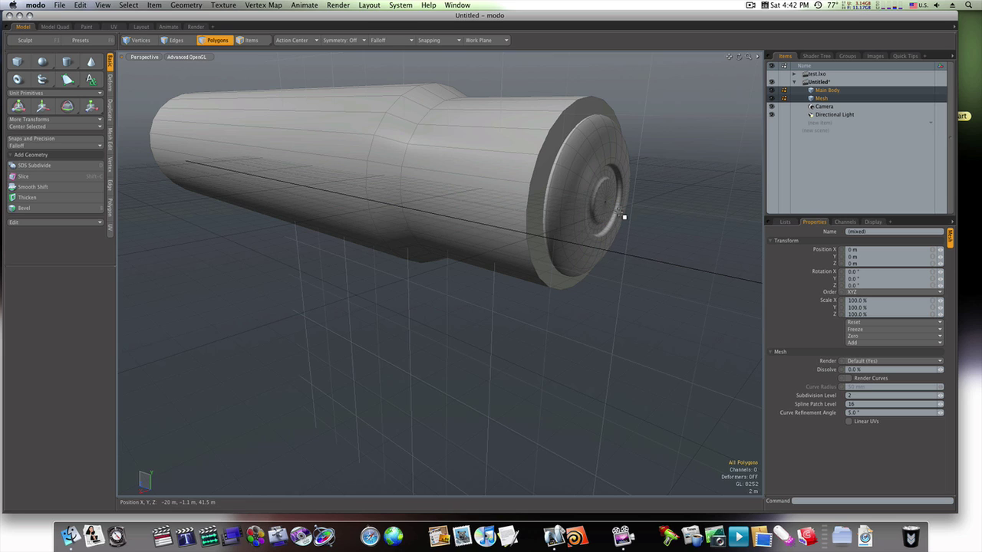
{"action": "left_click", "coordinate": [618, 210]}
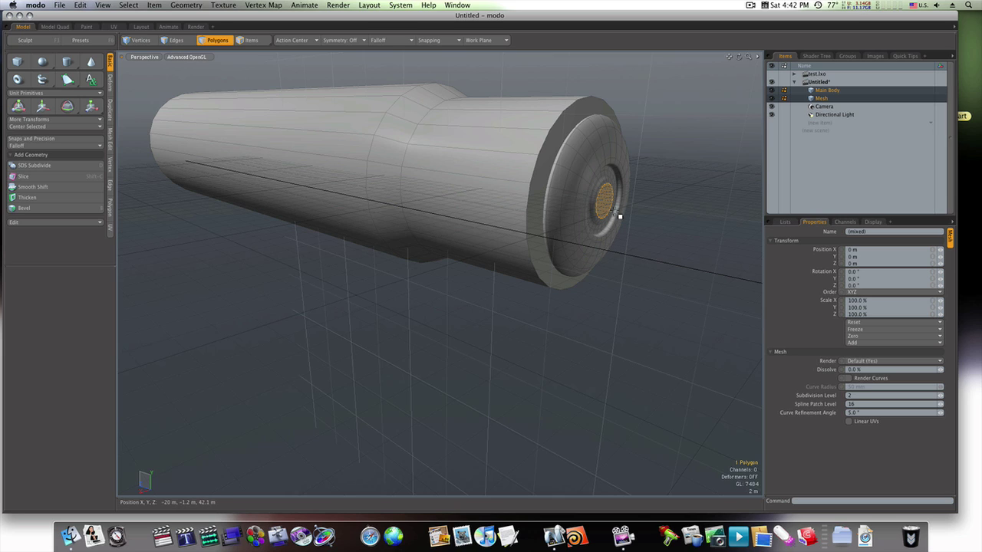
{"action": "key", "text": "shift+x"}
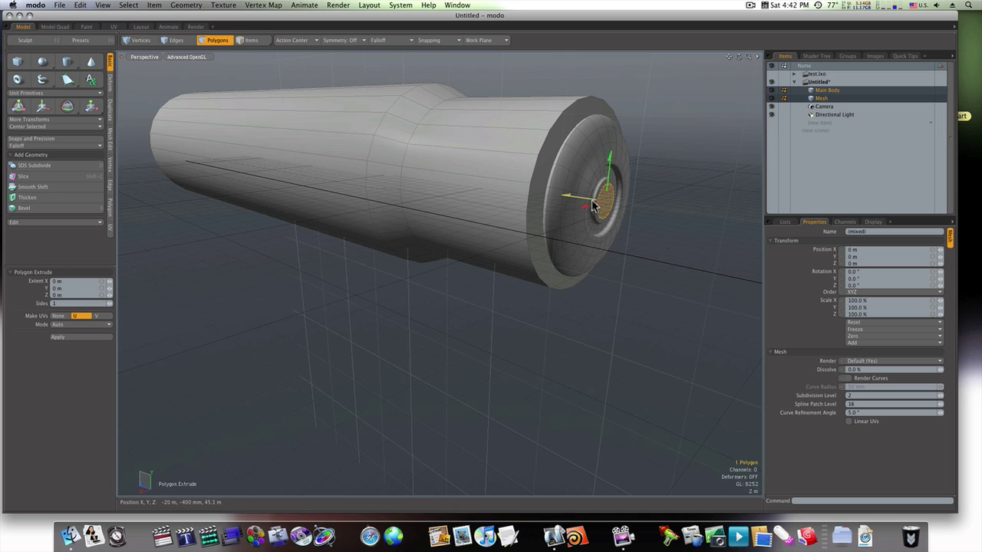
{"action": "left_click_drag", "start_coordinate": [571, 196], "coordinate": [583, 197]}
{"action": "key", "text": "q"}
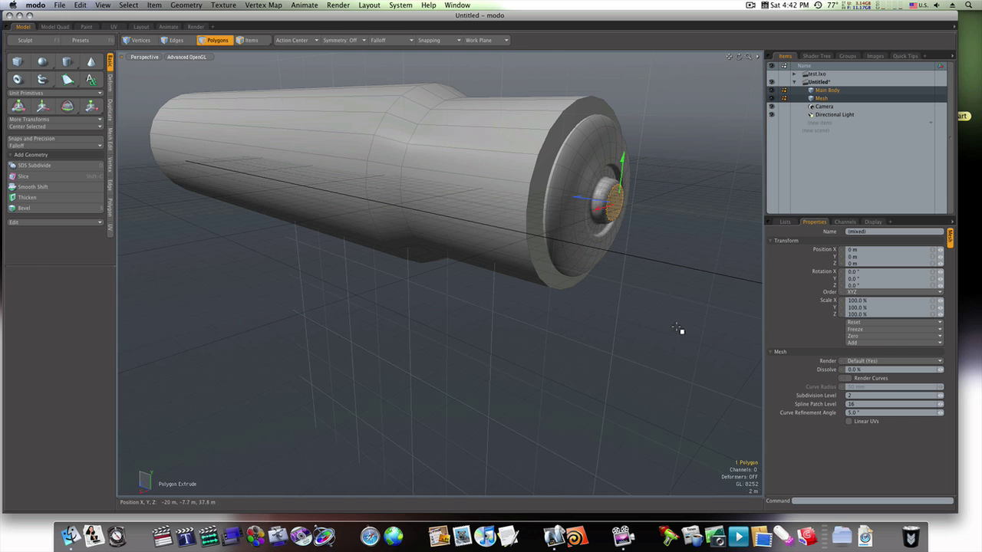
{"action": "left_click", "coordinate": [680, 331]}
- Toggle smoothing off for the cap and loop-slice its outer rim with two cuts in Symmetry mode at 20%
{"action": "left_click_drag", "start_coordinate": [658, 315], "coordinate": [636, 252], "text": "alt"}
{"action": "key", "text": "Tab"}
{"action": "left_click", "coordinate": [556, 213]}
{"action": "key", "text": "alt"}
{"action": "key", "text": "alt+c"}
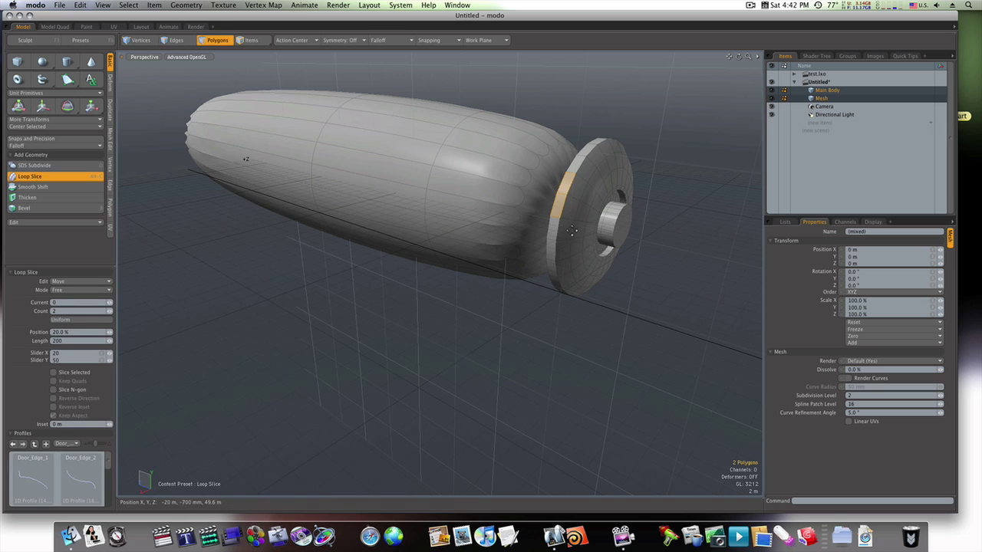
{"action": "left_click", "coordinate": [108, 290]}
{"action": "left_click", "coordinate": [100, 299]}
{"action": "left_click", "coordinate": [418, 301]}
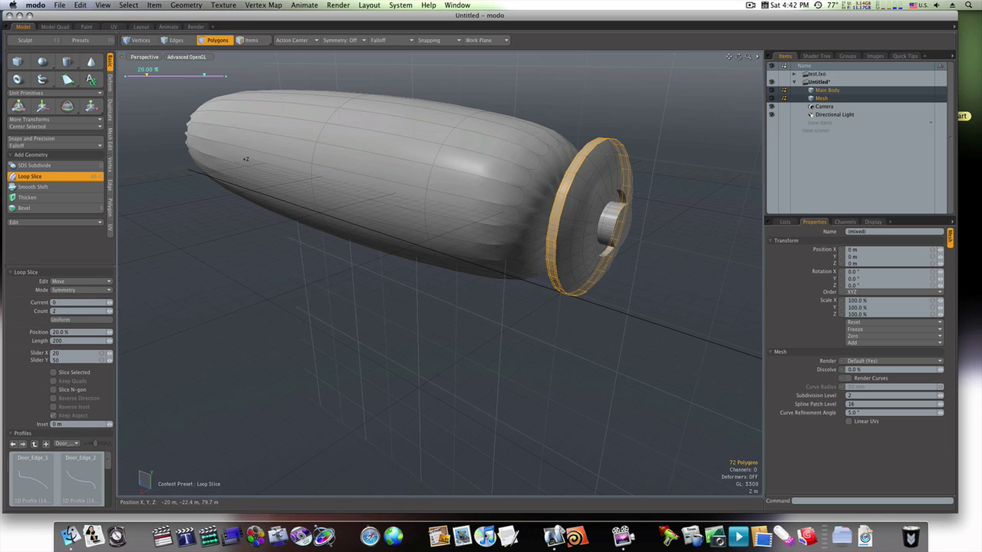
{"action": "key", "text": "space"}
- Turn off the main body's smoothing, preview both meshes smoothed, and return both to plain polygons
{"action": "double_click", "coordinate": [465, 226]}
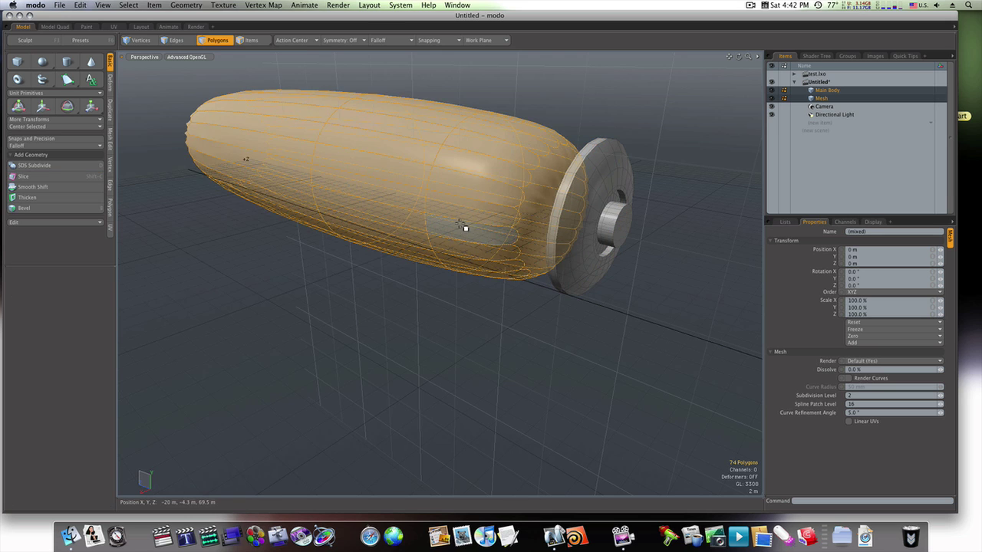
{"action": "key", "text": "Tab"}
{"action": "left_click", "coordinate": [467, 314]}
{"action": "key", "text": "Tab"}
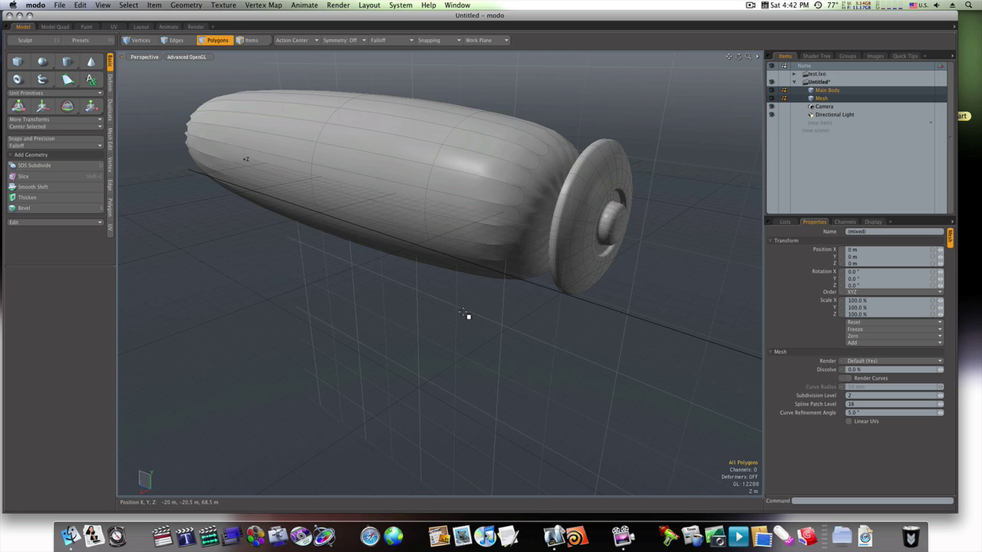
{"action": "key", "text": "Tab"}
- Move the whole cap slightly back along Z into the body's front end
{"action": "double_click", "coordinate": [616, 224]}
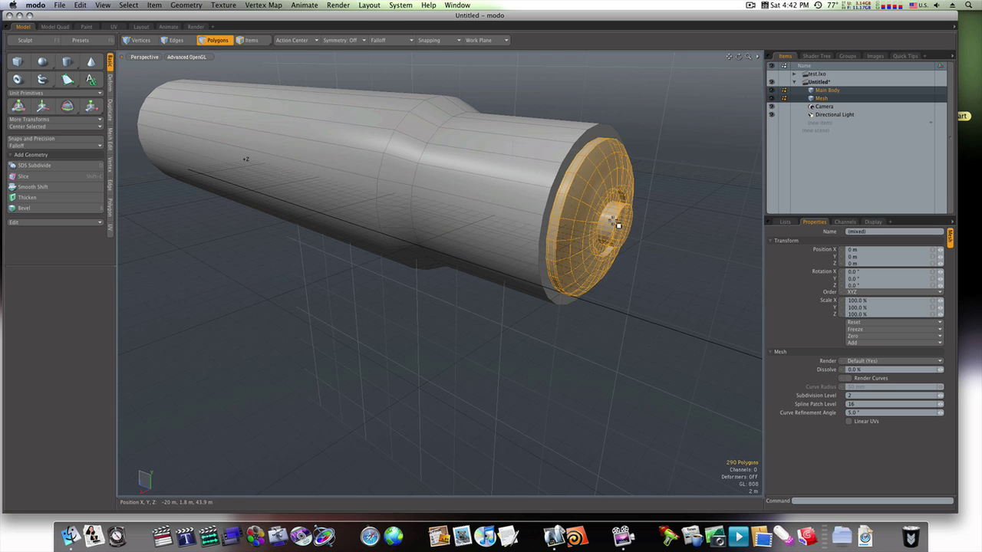
{"action": "key", "text": "w"}
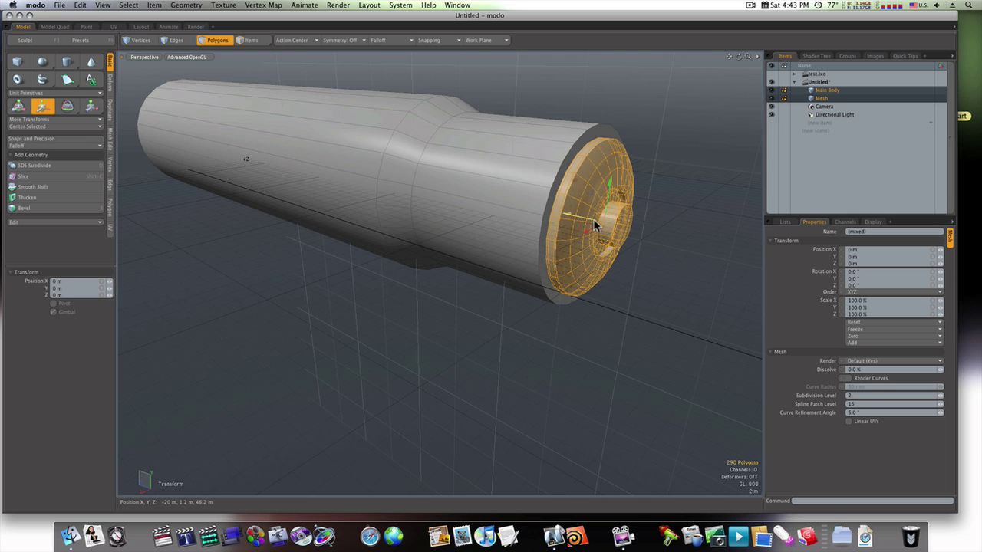
{"action": "left_click_drag", "start_coordinate": [592, 221], "coordinate": [587, 220]}
{"action": "key", "text": "Escape"}
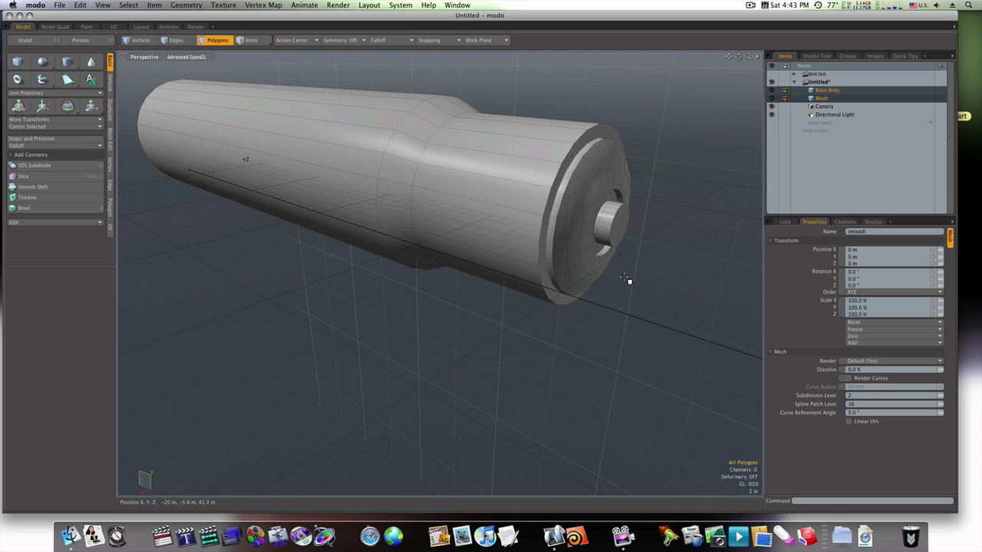
- Bevel the hub's front polygon inward and raise a smaller stepped nub from its centre
{"action": "left_click_drag", "start_coordinate": [632, 282], "coordinate": [543, 274], "text": "alt"}
{"action": "left_click_drag", "start_coordinate": [467, 259], "coordinate": [354, 228], "text": "alt+shift"}
{"action": "left_click", "coordinate": [319, 247]}
{"action": "key", "text": "b"}
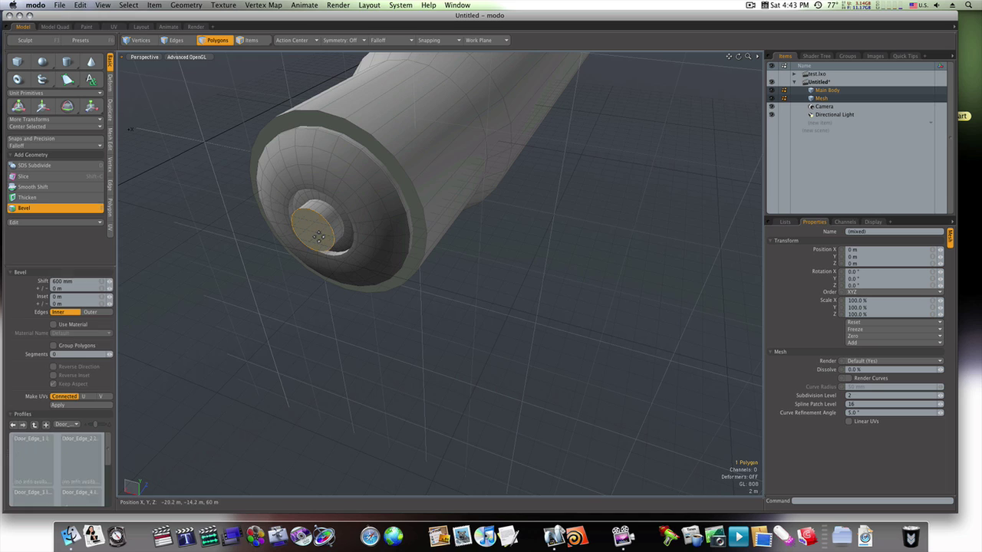
{"action": "left_click_drag", "start_coordinate": [357, 242], "coordinate": [283, 256]}
{"action": "left_click", "coordinate": [300, 269], "text": "shift"}
{"action": "key", "text": "space"}
{"action": "left_click", "coordinate": [292, 290]}
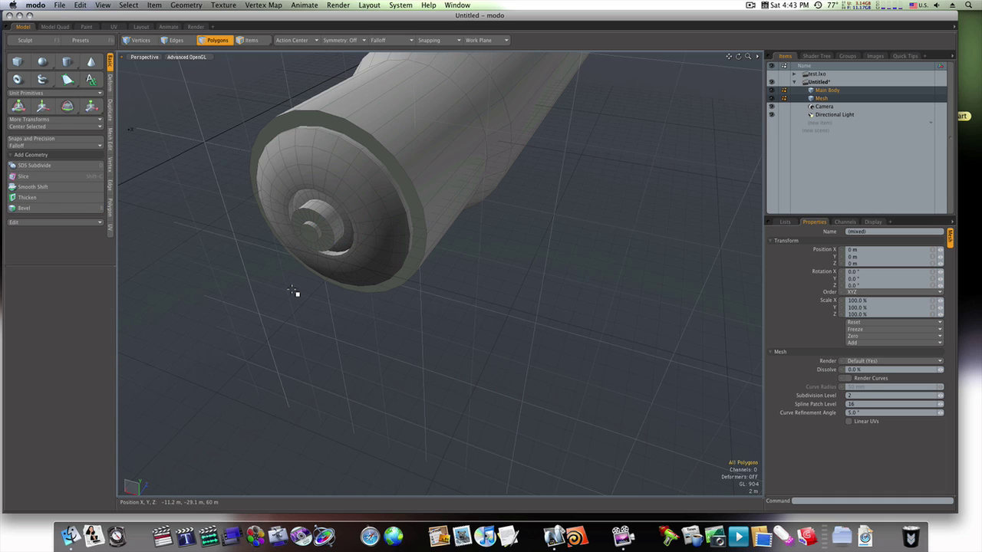
- Preview the body and the stepped cap with subdivision smoothing, and switch both back to plain polygons
{"action": "key", "text": "Tab"}
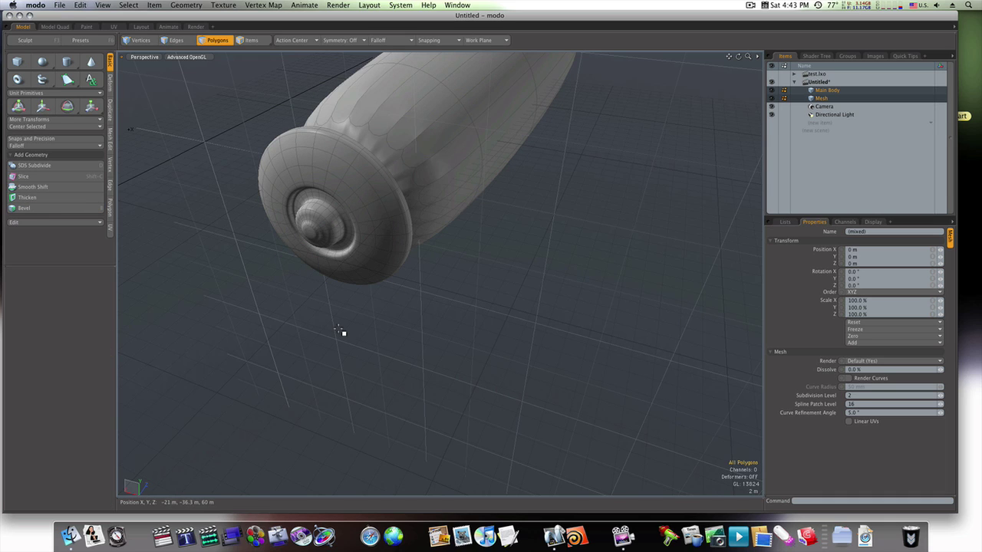
{"action": "left_click_drag", "start_coordinate": [343, 333], "coordinate": [380, 317], "text": "alt"}
{"action": "key", "text": "Tab"}
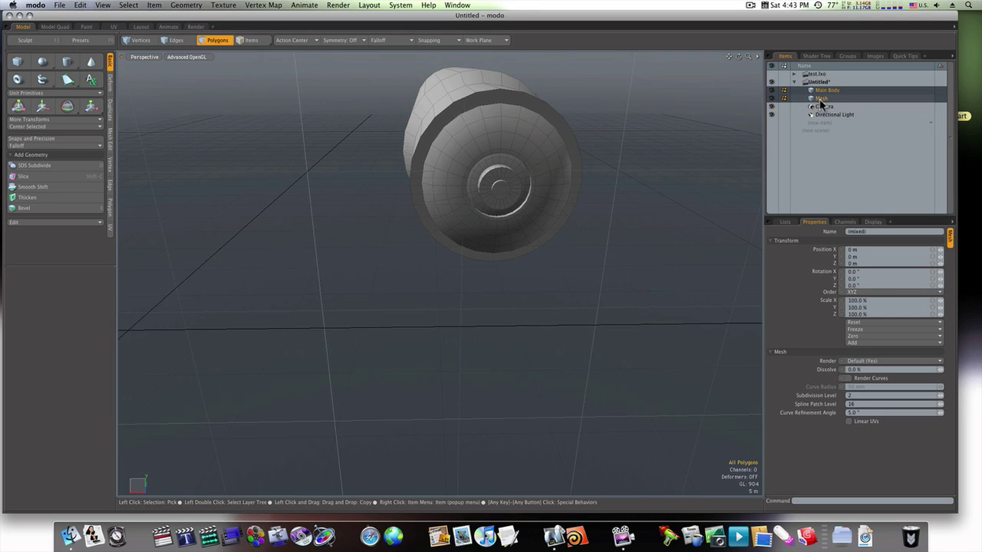
- Rename the cap's mesh item to Main Body Front Cap
{"action": "right_click", "coordinate": [820, 102]}
{"action": "left_click", "coordinate": [822, 103]}
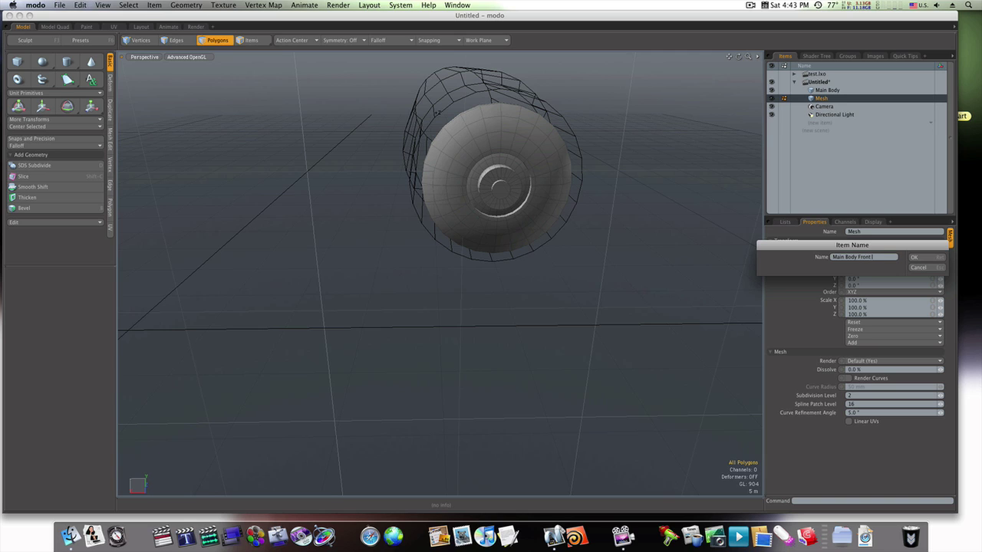
{"action": "key", "text": "Return"}
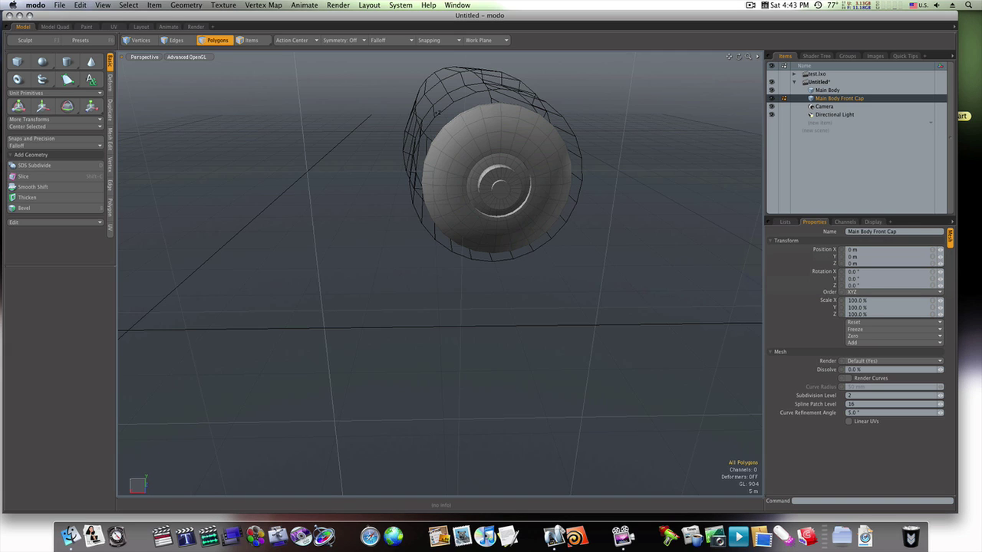
- Add a new mesh item for the next part and set the viewport to the Back view
{"action": "left_click", "coordinate": [830, 124]}
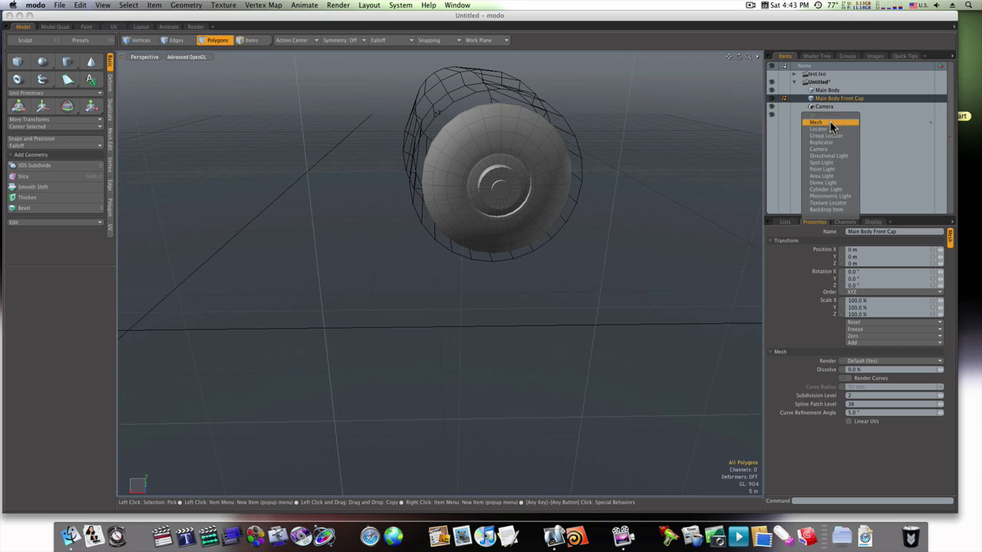
{"action": "left_click", "coordinate": [831, 124]}
{"action": "left_click_drag", "start_coordinate": [604, 193], "coordinate": [568, 207], "text": "alt"}
{"action": "key", "text": "ctrl+space"}
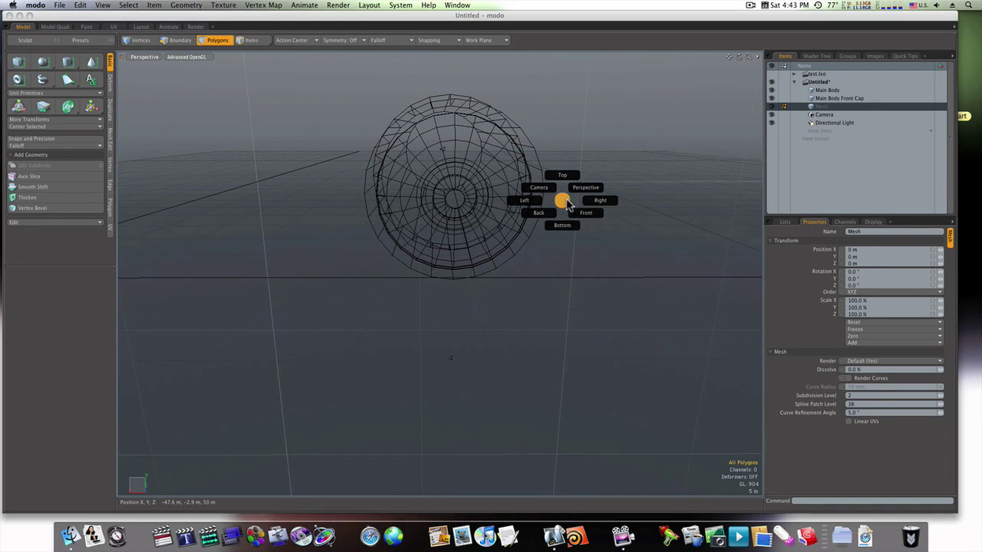
{"action": "left_click", "coordinate": [586, 213]}
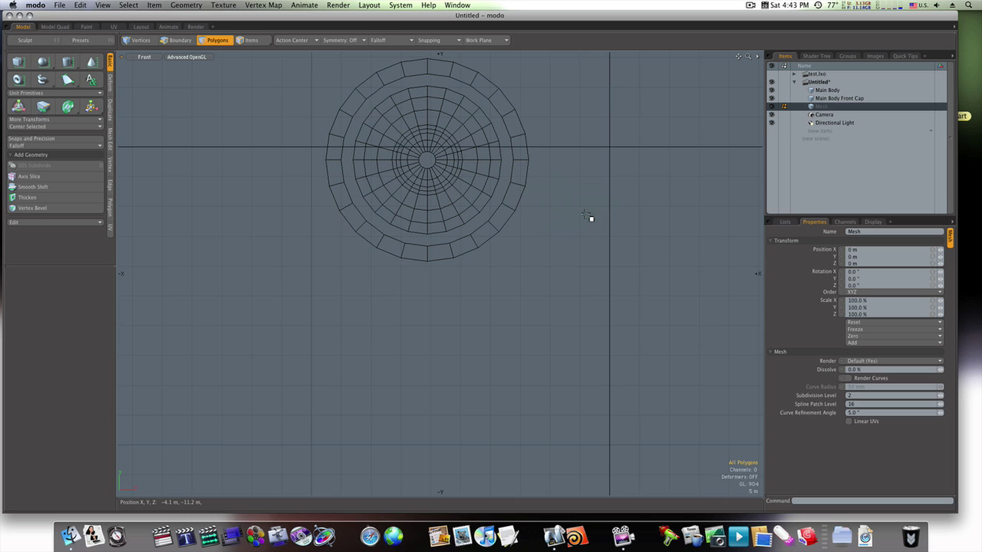
{"action": "key", "text": "ctrl+space"}
{"action": "left_click", "coordinate": [571, 225]}
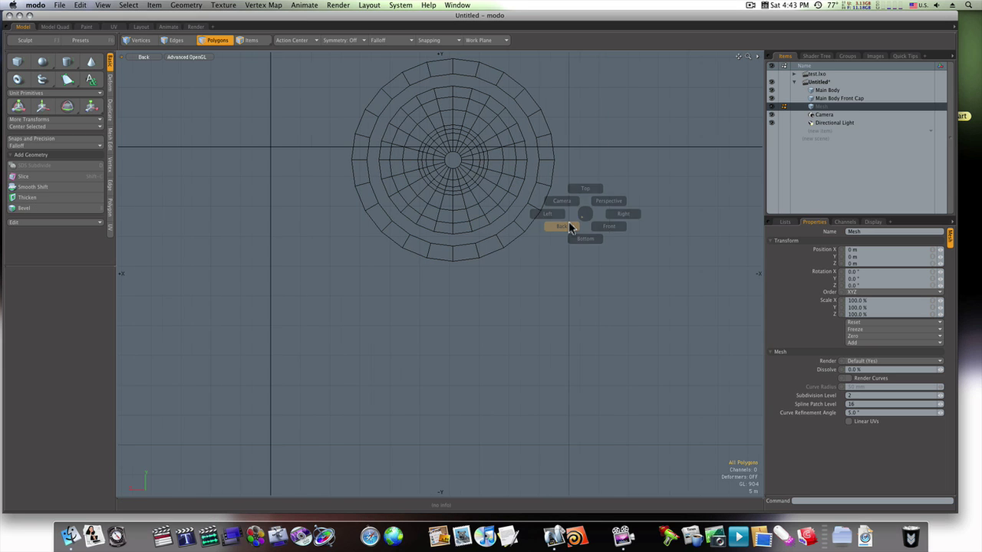
- Create a cube about 1.8 m wide in the new mesh, near the upper edge of the front cap
{"action": "left_click_drag", "start_coordinate": [532, 173], "coordinate": [478, 248], "text": "alt+shift"}
{"action": "left_click", "coordinate": [17, 63]}
{"action": "key", "text": "ctrl"}
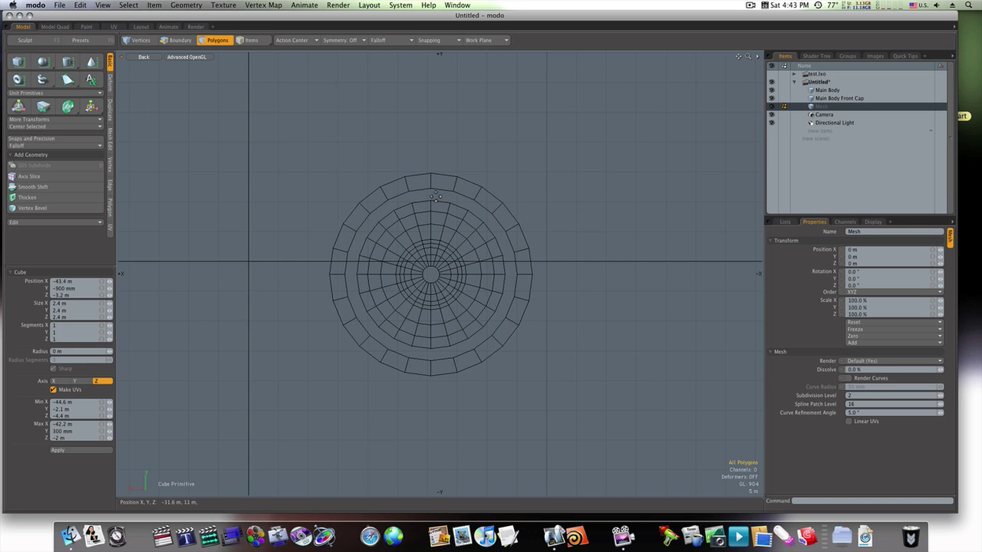
{"action": "left_click", "coordinate": [430, 192], "text": "ctrl"}
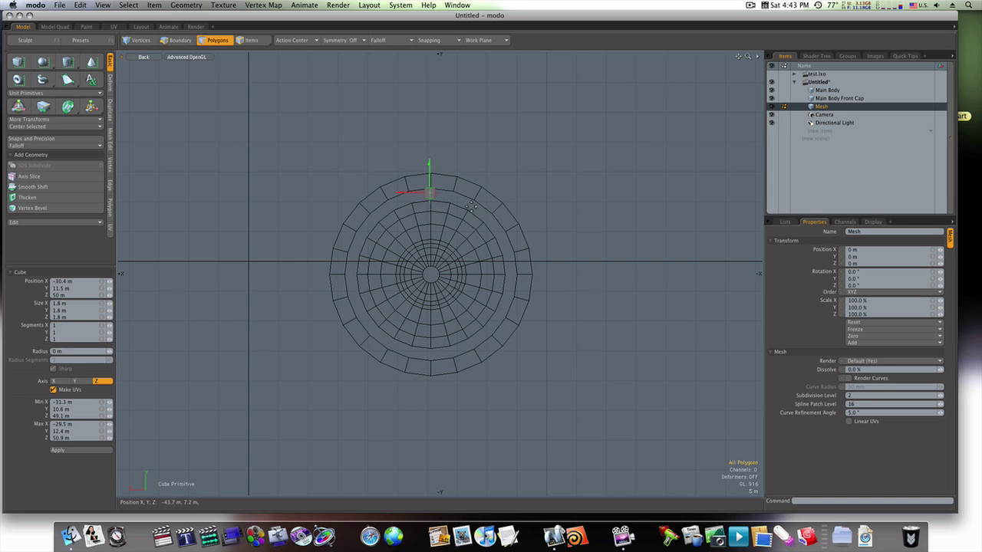
{"action": "key", "text": "ctrl+space"}
{"action": "left_click", "coordinate": [467, 189]}
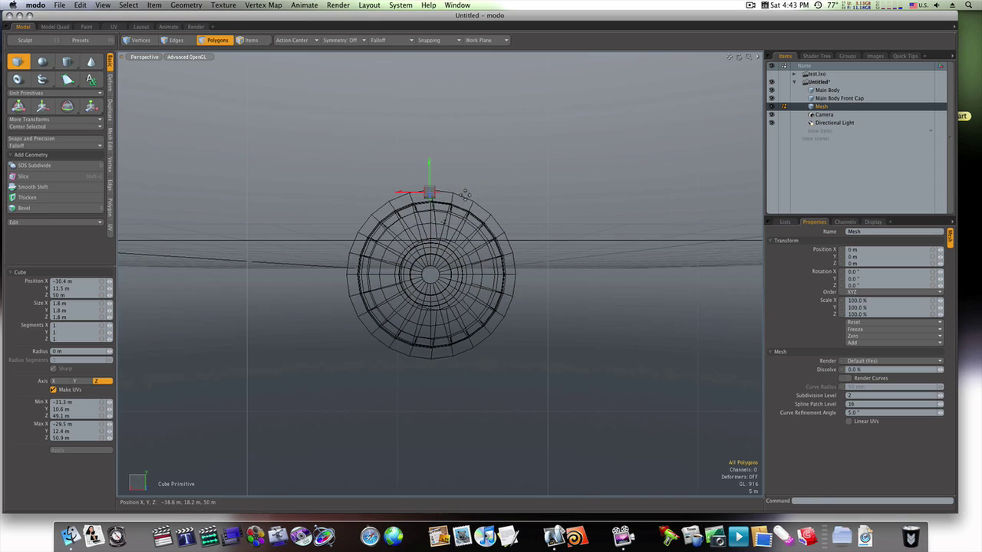
{"action": "left_click_drag", "start_coordinate": [439, 214], "coordinate": [478, 210], "text": "alt"}
{"action": "key", "text": "space"}
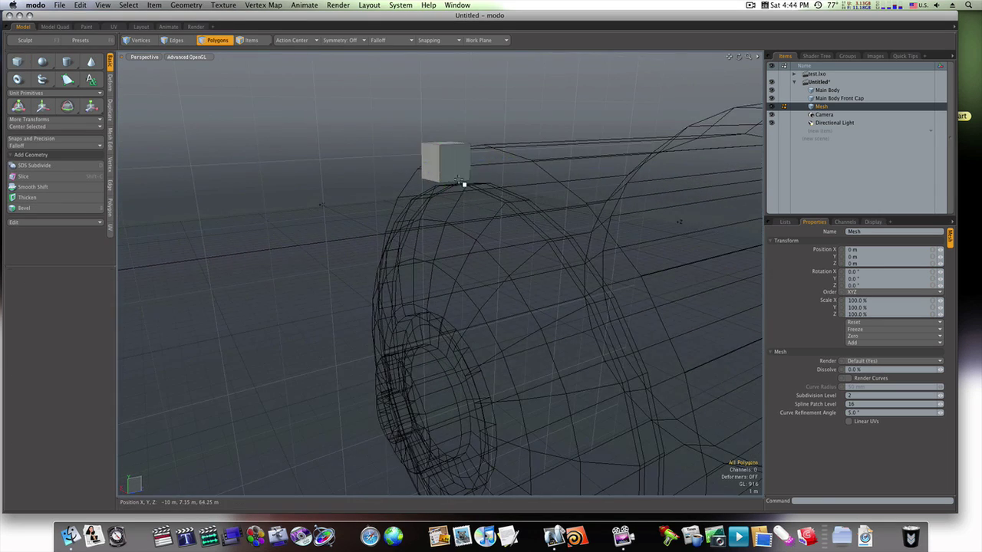
- Shrink the cube evenly and subdivide it into a rounded bolt head
{"action": "key", "text": "r"}
{"action": "left_click_drag", "start_coordinate": [448, 162], "coordinate": [437, 162]}
{"action": "key", "text": "space"}
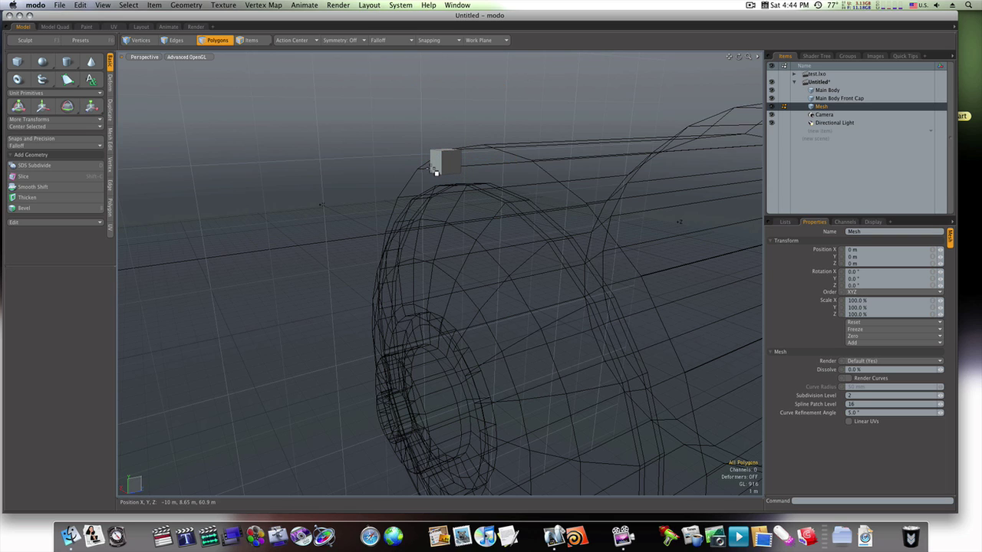
{"action": "key", "text": "Tab"}
- Move the bolt head along Z to the body's front rim and show it together with the body and cap
{"action": "mouse_move", "coordinate": [432, 179]}
{"action": "left_mouse_down", "text": "alt"}
{"action": "mouse_move", "coordinate": [464, 176]}
{"action": "mouse_move", "coordinate": [415, 181]}
{"action": "left_mouse_up", "text": "alt"}
{"action": "key", "text": "w"}
{"action": "left_click_drag", "start_coordinate": [503, 159], "coordinate": [538, 158]}
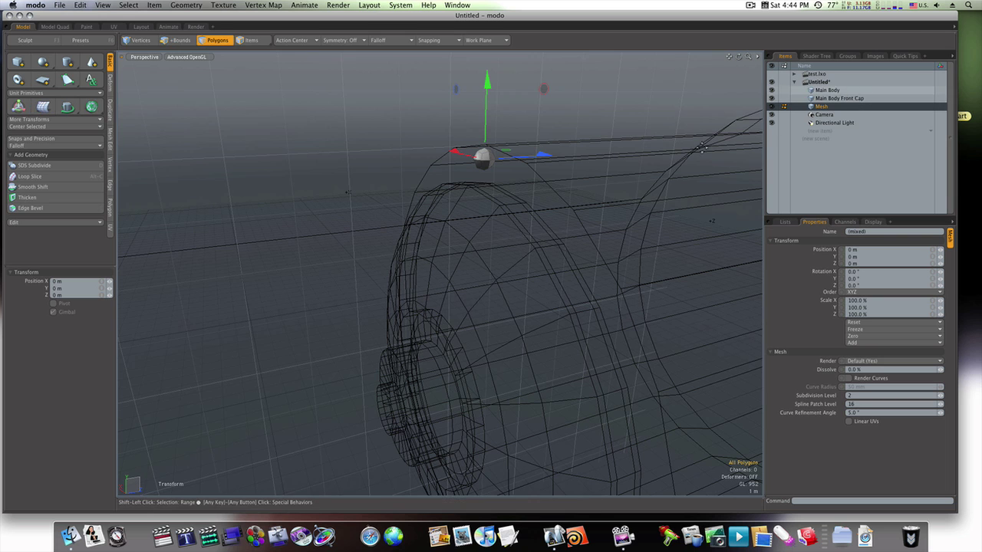
{"action": "left_click", "coordinate": [850, 91], "text": "shift"}
{"action": "mouse_move", "coordinate": [630, 171]}
{"action": "left_mouse_down", "text": "alt"}
{"action": "mouse_move", "coordinate": [622, 166]}
{"action": "mouse_move", "coordinate": [624, 177]}
{"action": "left_mouse_up", "text": "alt"}
{"action": "key", "text": "w"}
{"action": "key", "text": "q"}
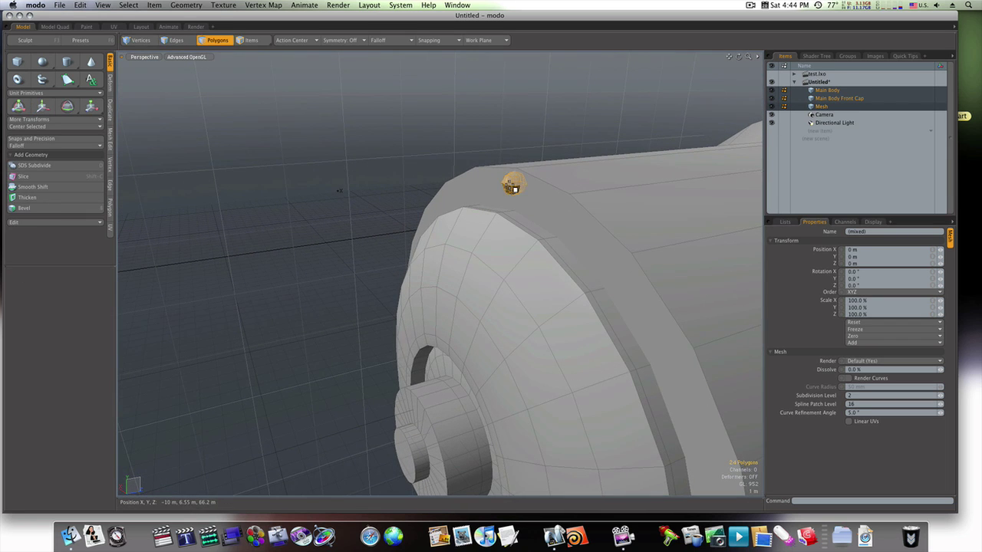
- Lower the bolt head slightly onto the rim and scale it to 144%
{"action": "key", "text": "w"}
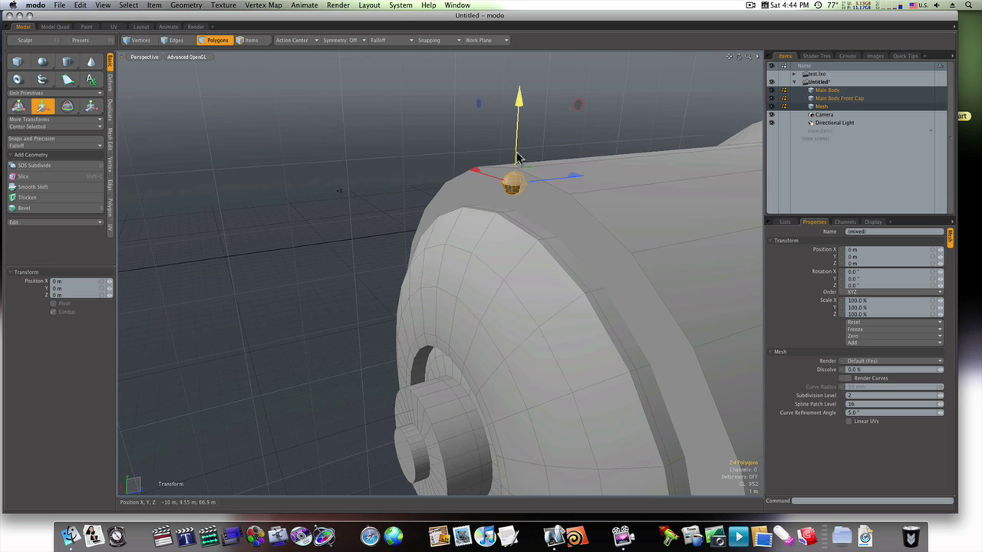
{"action": "left_click_drag", "start_coordinate": [515, 157], "coordinate": [515, 168]}
{"action": "key", "text": "r"}
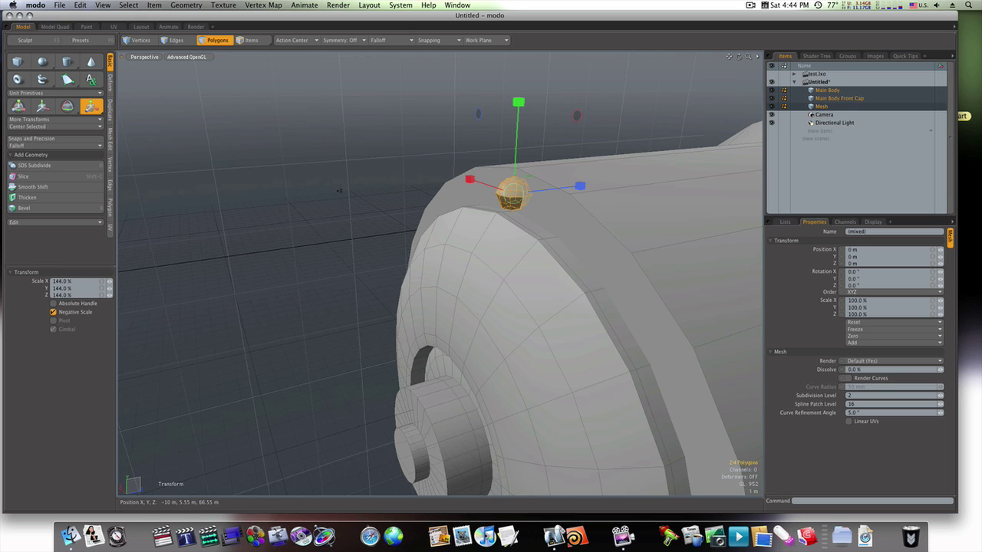
- Centre the bolt head on the rim by moving it 350 mm up and -250 mm in X, using the Back view
{"action": "left_click_drag", "start_coordinate": [530, 201], "coordinate": [610, 225], "text": "alt"}
{"action": "key", "text": "w"}
{"action": "left_click_drag", "start_coordinate": [517, 147], "coordinate": [517, 140]}
{"action": "key", "text": "ctrl+space"}
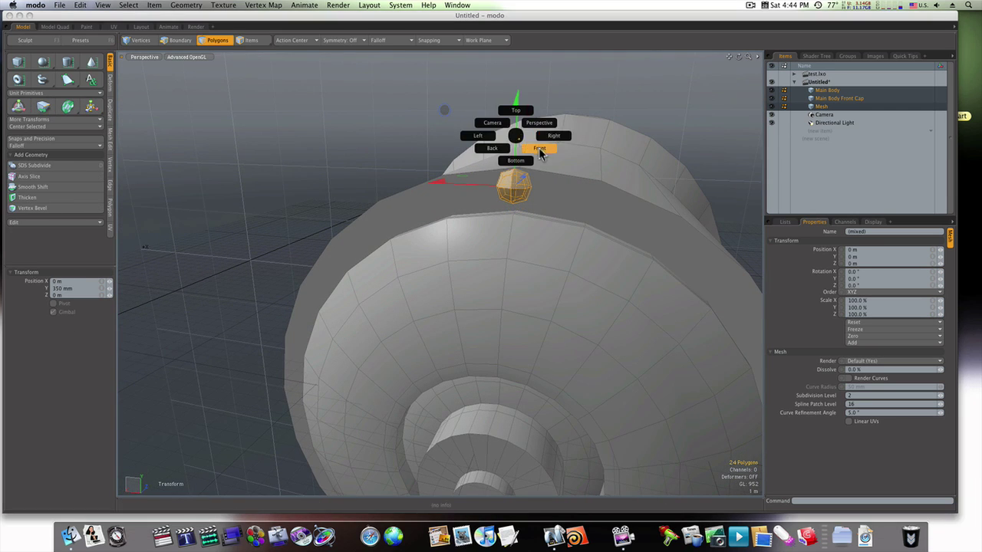
{"action": "left_click", "coordinate": [539, 153]}
{"action": "key", "text": "ctrl+space"}
{"action": "left_click", "coordinate": [458, 175]}
{"action": "left_click_drag", "start_coordinate": [507, 148], "coordinate": [511, 132], "text": "alt"}
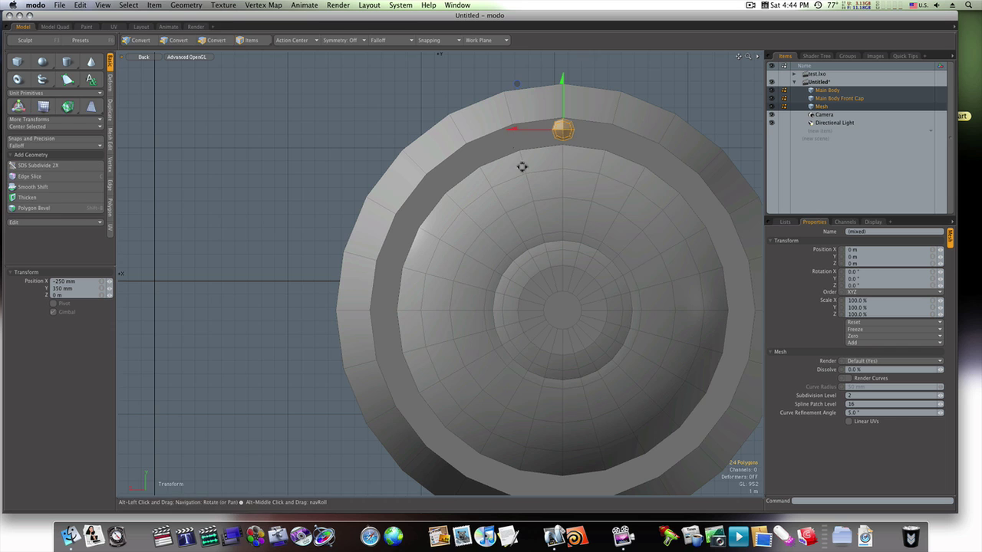
{"action": "left_click_drag", "start_coordinate": [535, 180], "coordinate": [427, 167], "text": "alt"}
{"action": "left_click_drag", "start_coordinate": [504, 224], "coordinate": [478, 227], "text": "ctrl+alt"}
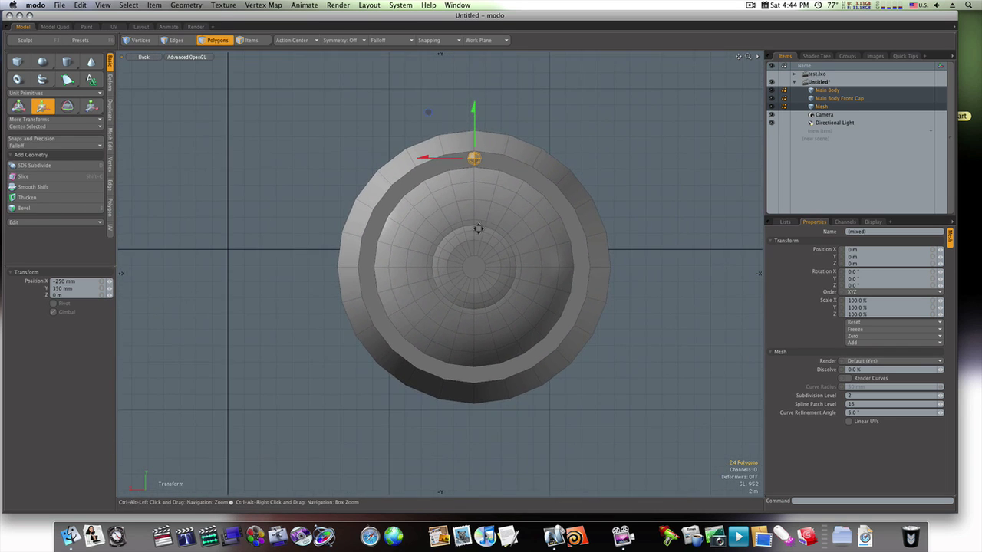
- Radially array the bolt head 20 times about the Z axis, centred on the front cap's hub
{"action": "left_click", "coordinate": [821, 106]}
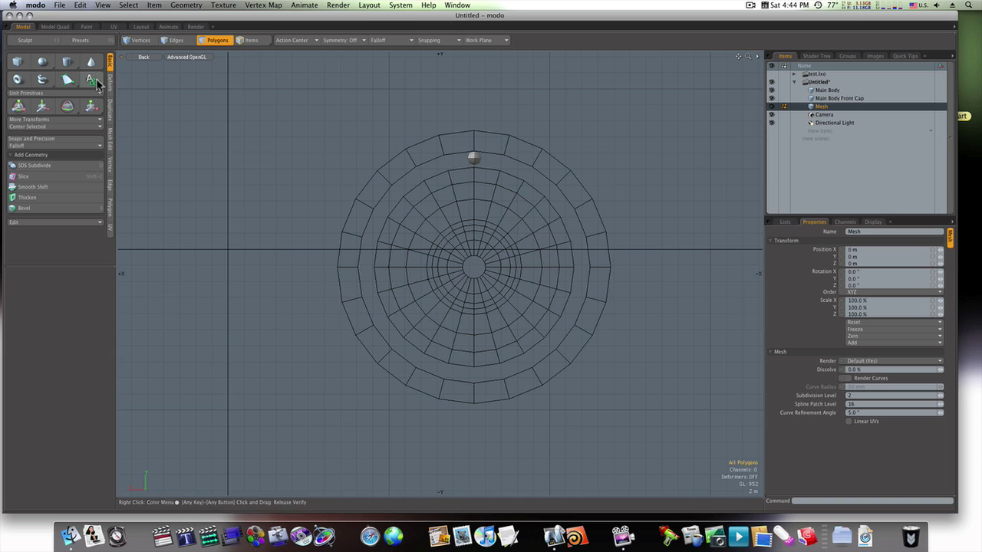
{"action": "left_click", "coordinate": [110, 111]}
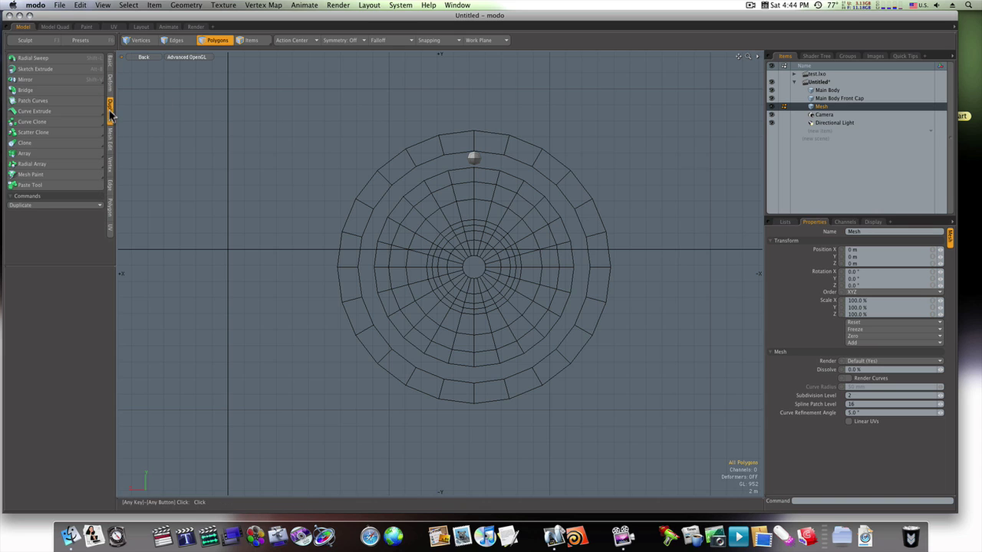
{"action": "left_click", "coordinate": [38, 163]}
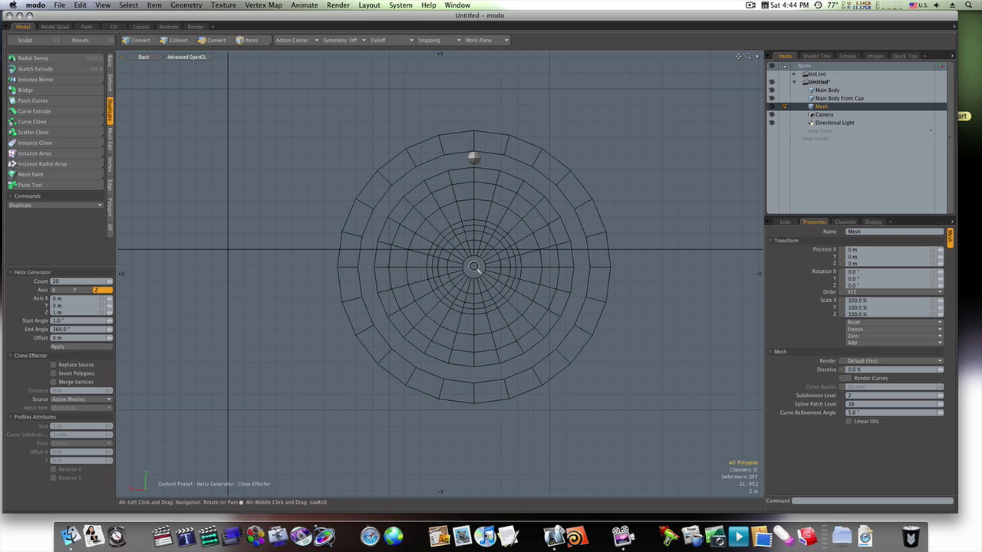
{"action": "scroll", "coordinate": [484, 267], "scroll_direction": "up", "scroll_amount": 5}
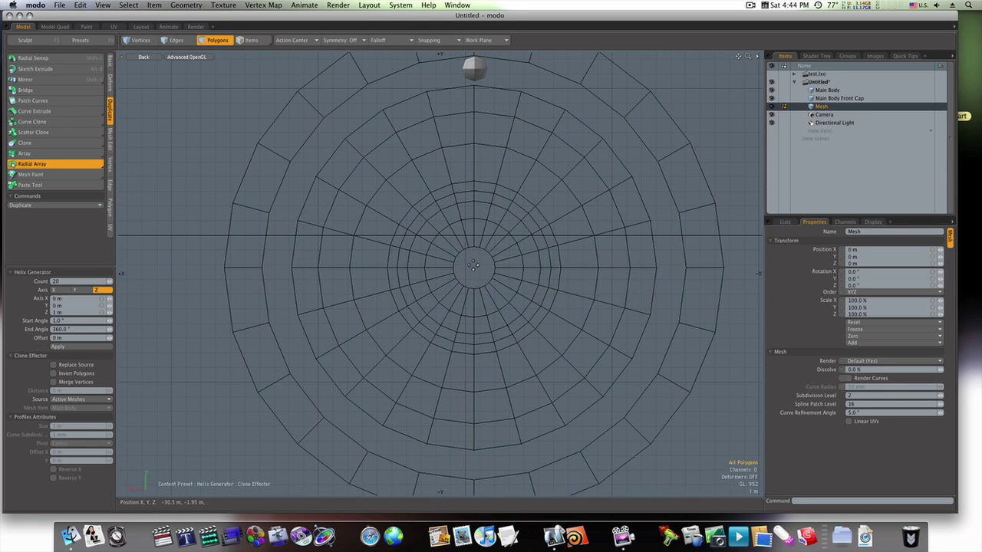
{"action": "left_click", "coordinate": [474, 265]}
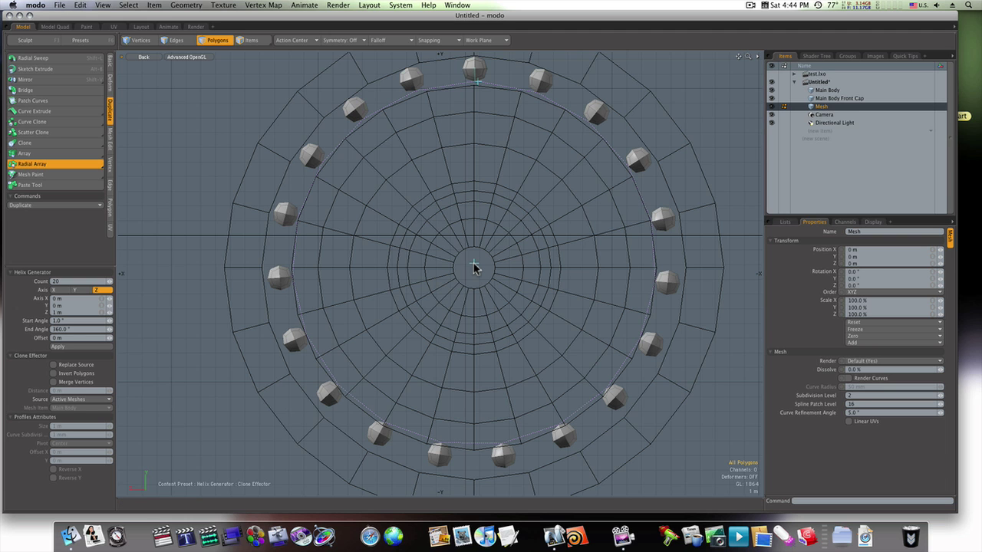
{"action": "scroll", "coordinate": [475, 267], "scroll_direction": "down", "scroll_amount": 4}
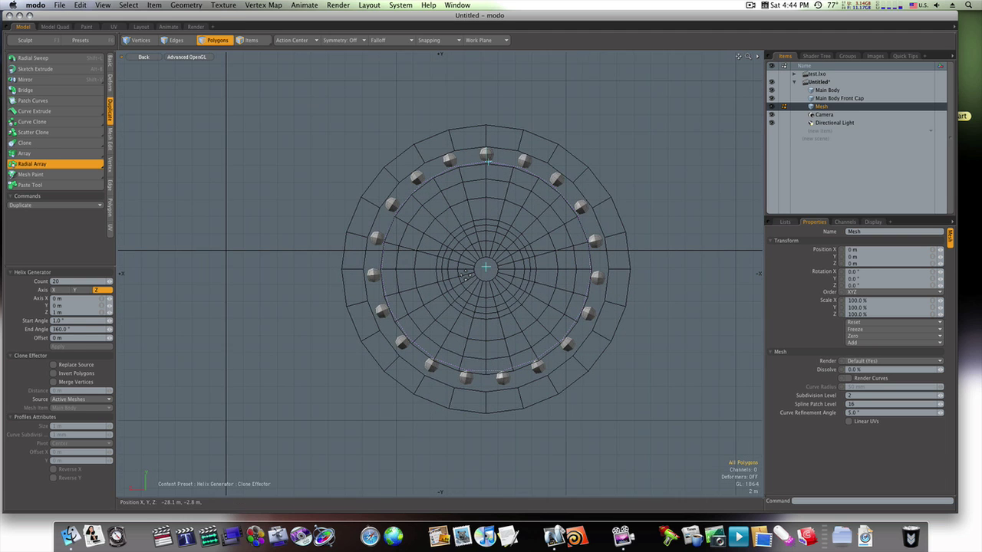
- Check the bolt ring in Perspective against the body and cap, and scale the ring to 96.5%
{"action": "key", "text": "ctrl+space"}
{"action": "left_click", "coordinate": [493, 259]}
{"action": "key", "text": "5"}
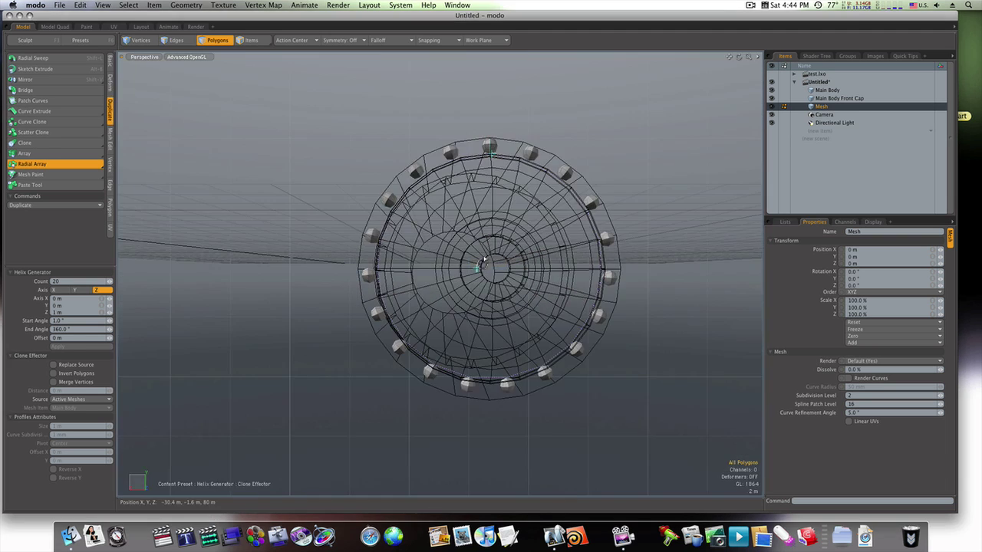
{"action": "left_click_drag", "start_coordinate": [491, 265], "coordinate": [377, 283], "text": "alt"}
{"action": "scroll", "coordinate": [377, 282], "scroll_direction": "down", "scroll_amount": 3}
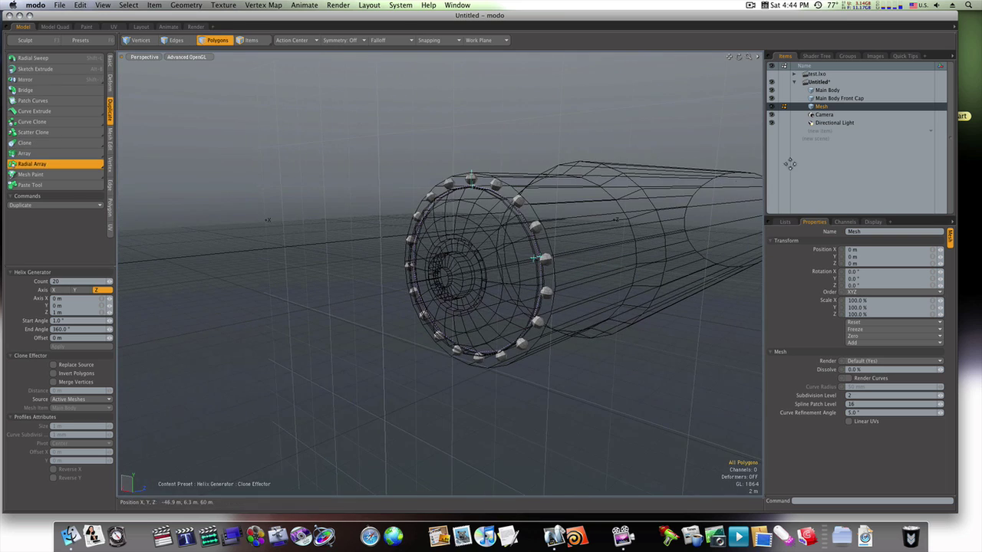
{"action": "left_click", "coordinate": [840, 91], "text": "shift"}
{"action": "mouse_move", "coordinate": [668, 219]}
{"action": "left_mouse_down", "text": "alt"}
{"action": "mouse_move", "coordinate": [653, 222]}
{"action": "mouse_move", "coordinate": [670, 236]}
{"action": "left_mouse_up", "text": "alt"}
{"action": "left_click", "coordinate": [840, 106]}
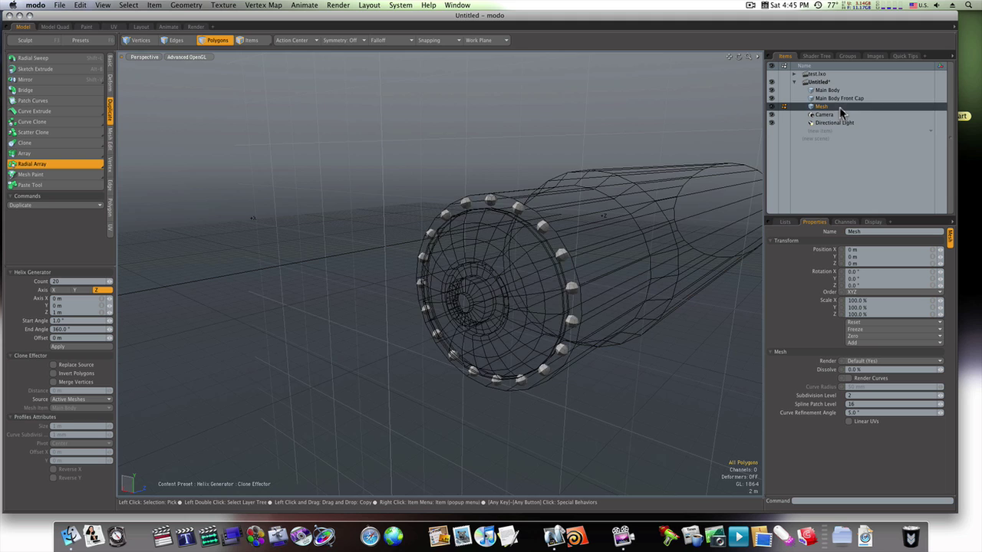
{"action": "key", "text": "r"}
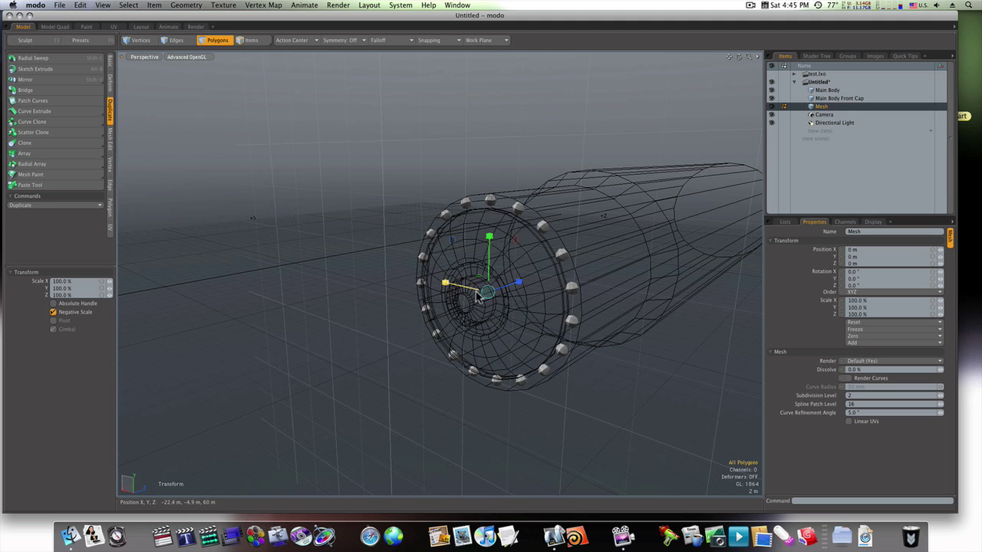
{"action": "left_click_drag", "start_coordinate": [488, 292], "coordinate": [480, 295]}
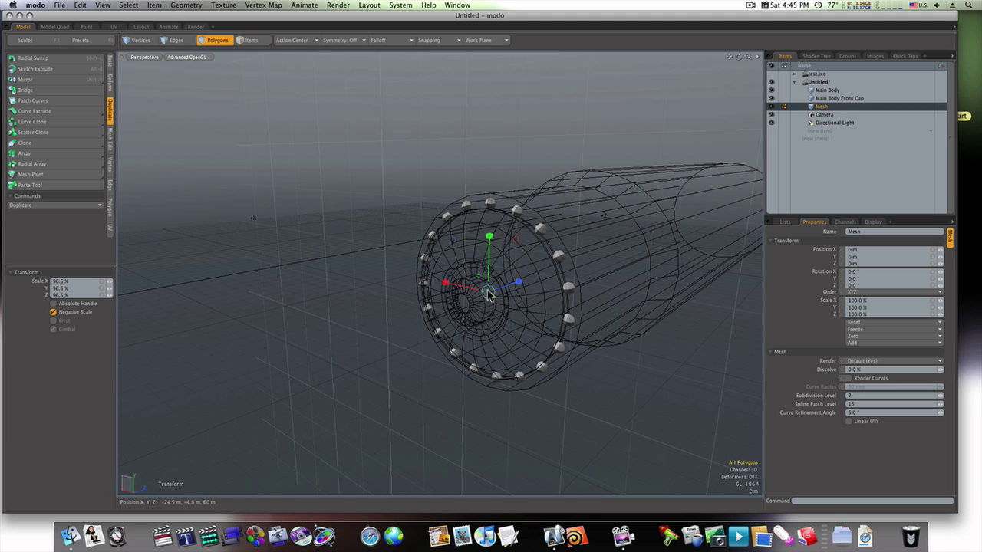
- Try scaling the body, cap and bolts together to 101.5%, and undo it
{"action": "left_click", "coordinate": [827, 91], "text": "shift"}
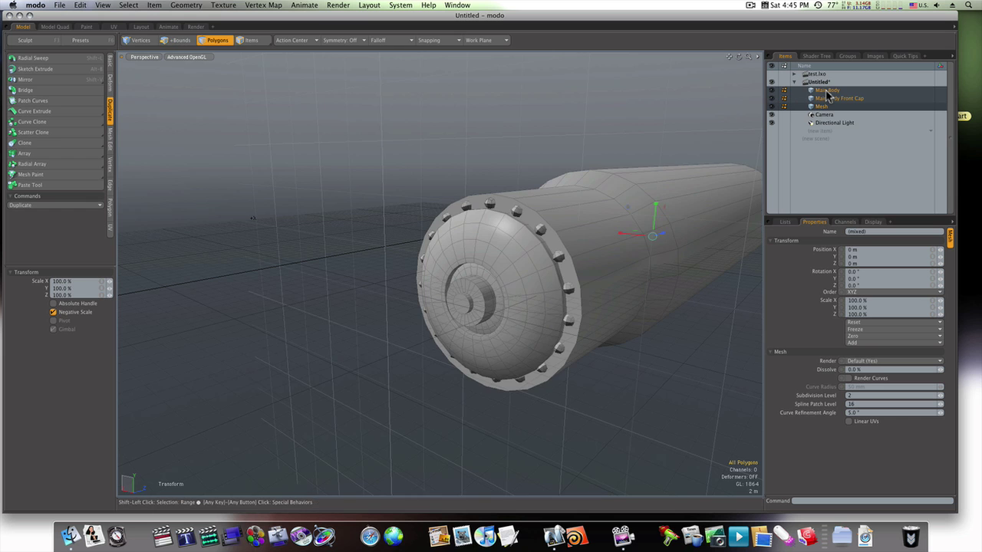
{"action": "left_click_drag", "start_coordinate": [584, 310], "coordinate": [550, 303], "text": "alt"}
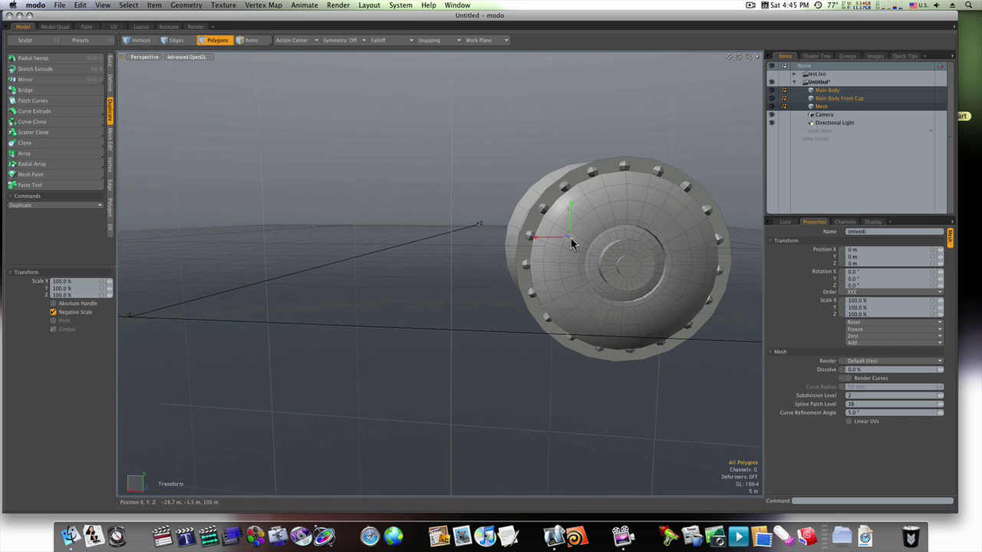
{"action": "left_click_drag", "start_coordinate": [570, 244], "coordinate": [574, 244]}
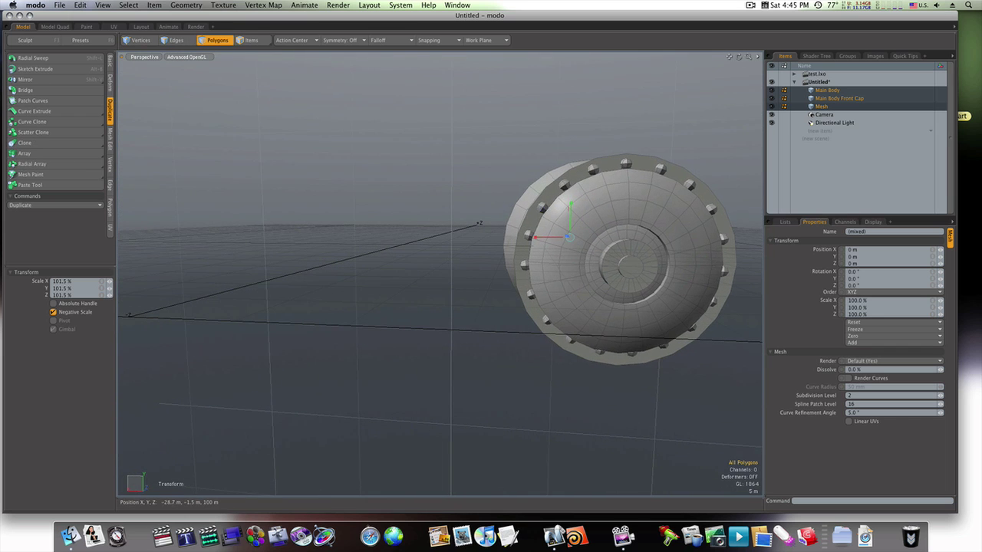
{"action": "key", "text": "super+z"}
- Scale only the bolt ring to 101.5% and inspect it with the body and cap shown
{"action": "left_click", "coordinate": [824, 106]}
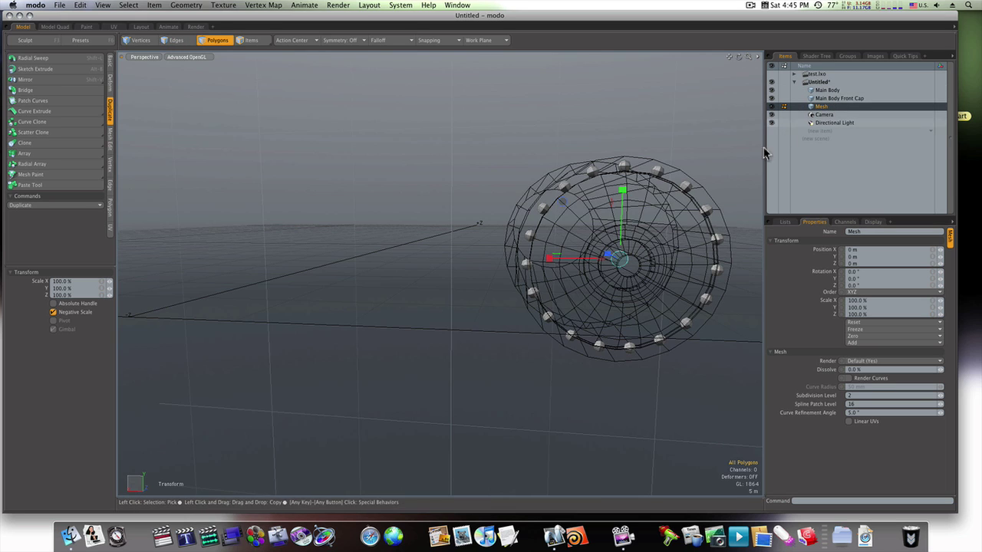
{"action": "key", "text": "space"}
{"action": "key", "text": "r"}
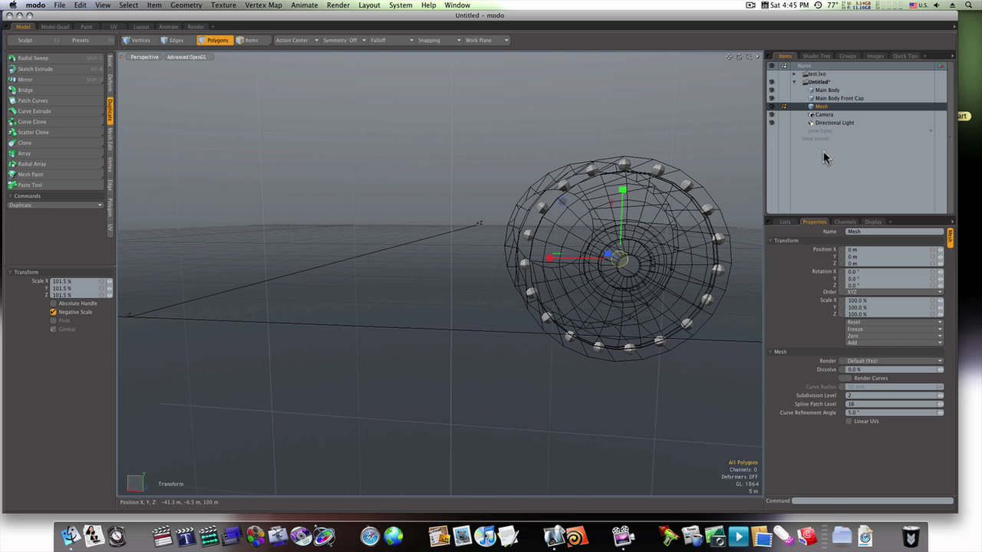
{"action": "key", "text": "space"}
{"action": "left_click", "coordinate": [825, 90], "text": "shift"}
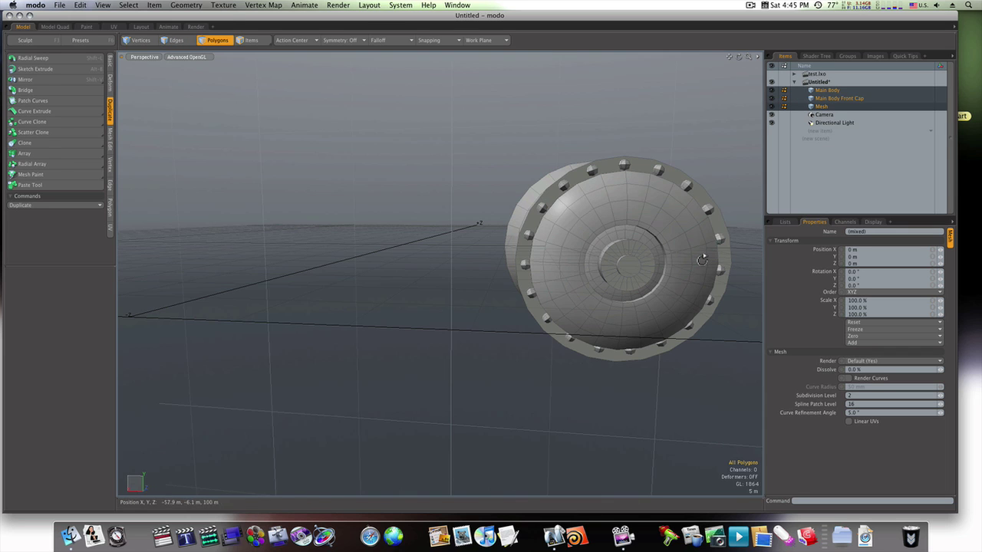
{"action": "mouse_move", "coordinate": [703, 257]}
{"action": "left_mouse_down", "text": "alt"}
{"action": "mouse_move", "coordinate": [675, 254]}
{"action": "mouse_move", "coordinate": [692, 226]}
{"action": "mouse_move", "coordinate": [688, 252]}
{"action": "left_mouse_up", "text": "alt"}
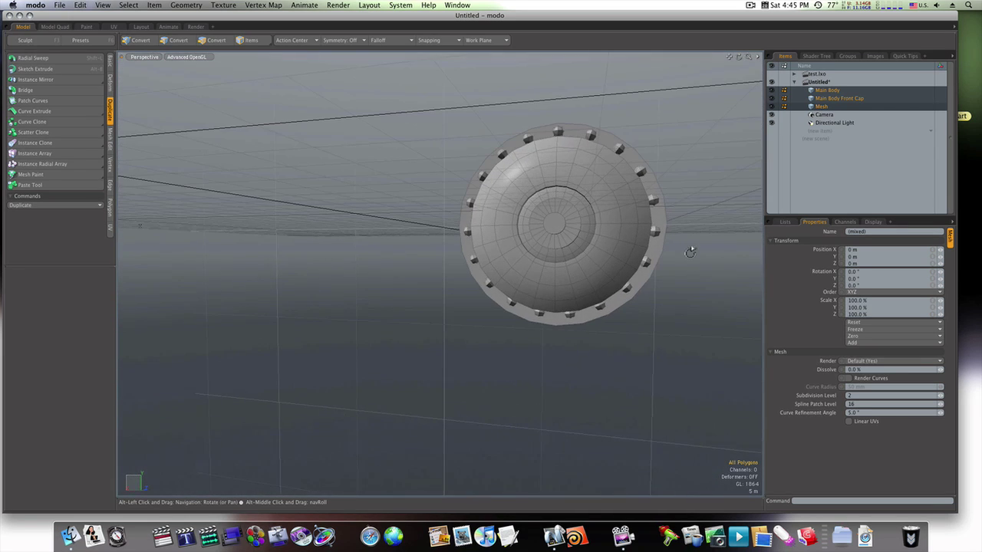
- Enlarge the bolt ring once more by scaling it to 101.5%, and check its fit on the whole body
{"action": "left_click", "coordinate": [822, 107]}
{"action": "key", "text": "r"}
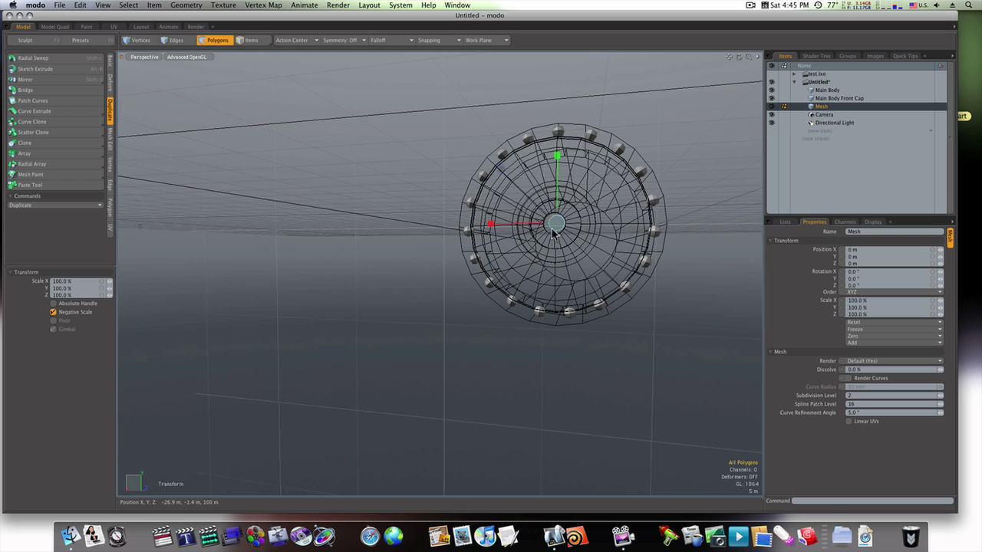
{"action": "left_click_drag", "start_coordinate": [556, 223], "coordinate": [560, 223]}
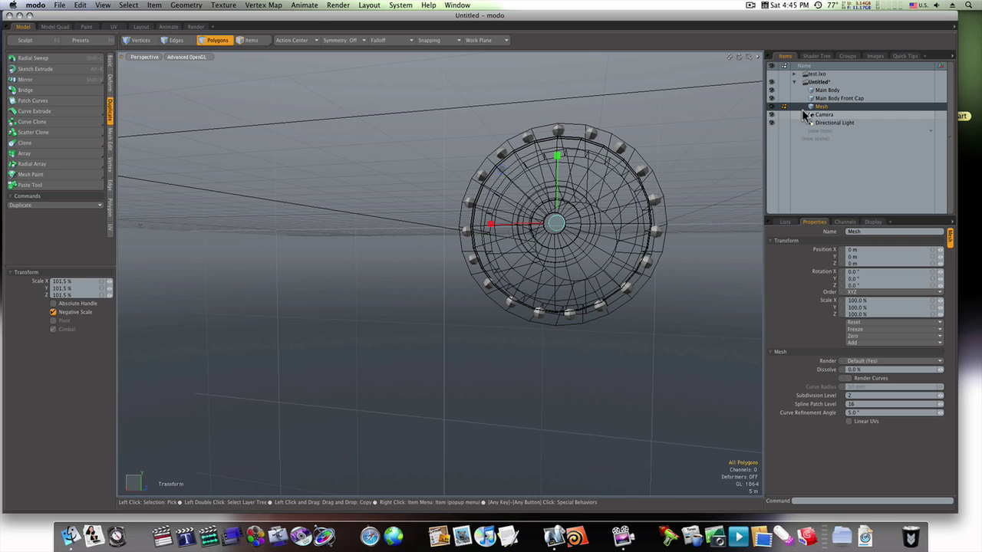
{"action": "left_click", "coordinate": [822, 90], "text": "shift"}
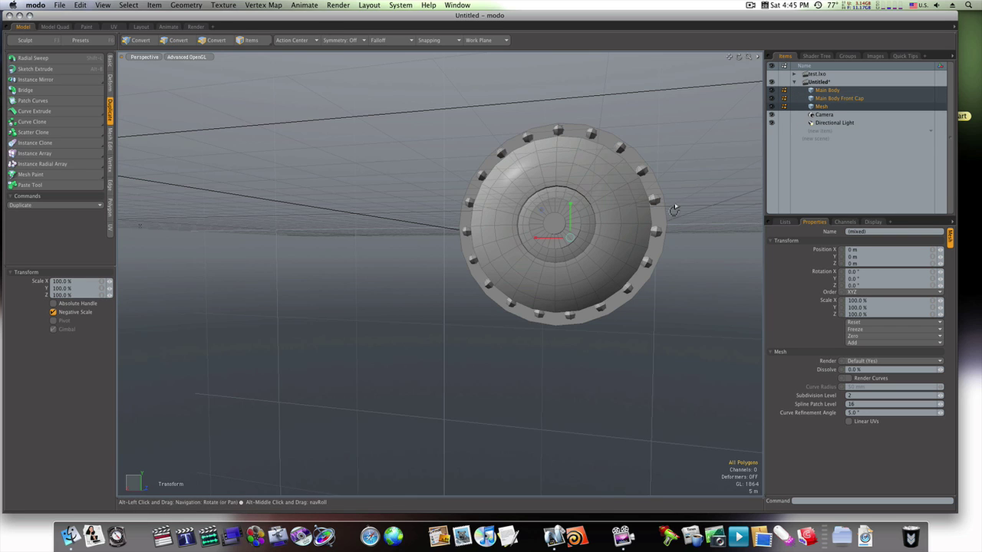
{"action": "left_click_drag", "start_coordinate": [672, 208], "coordinate": [633, 237], "text": "alt"}
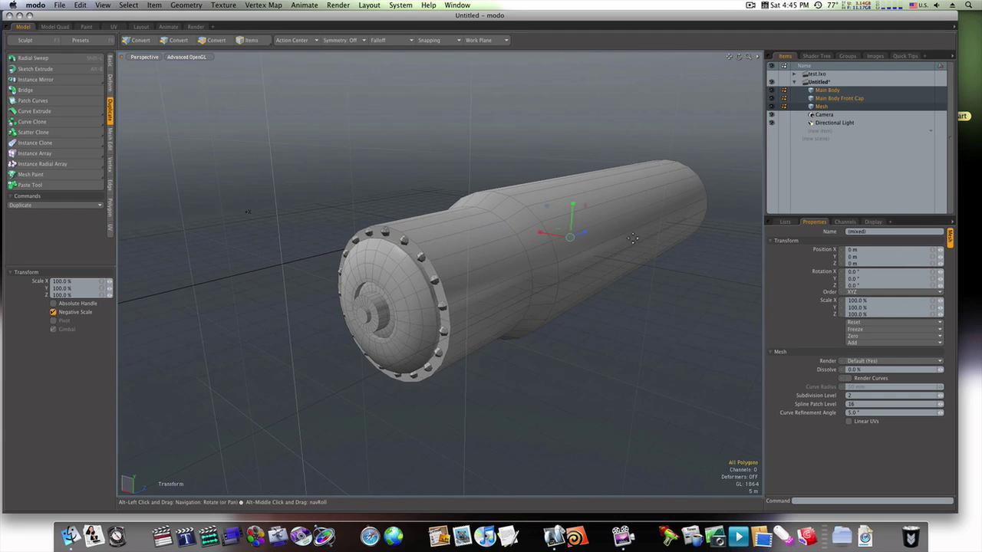
- Rename the bolt ring's mesh item as Main Body Cap Bolts
{"action": "left_click", "coordinate": [821, 106]}
{"action": "right_click", "coordinate": [820, 106]}
{"action": "left_click", "coordinate": [823, 110]}
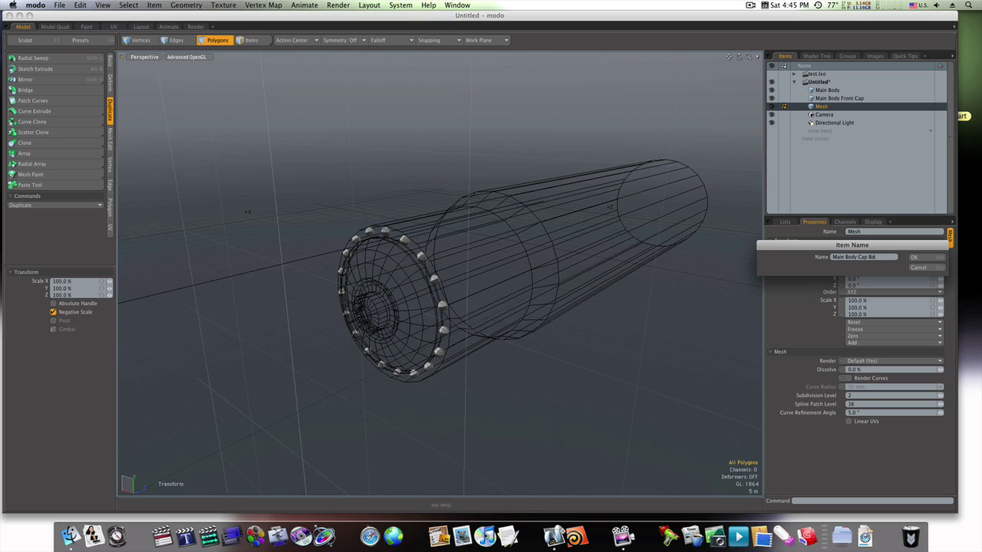
{"action": "key", "text": "Return"}
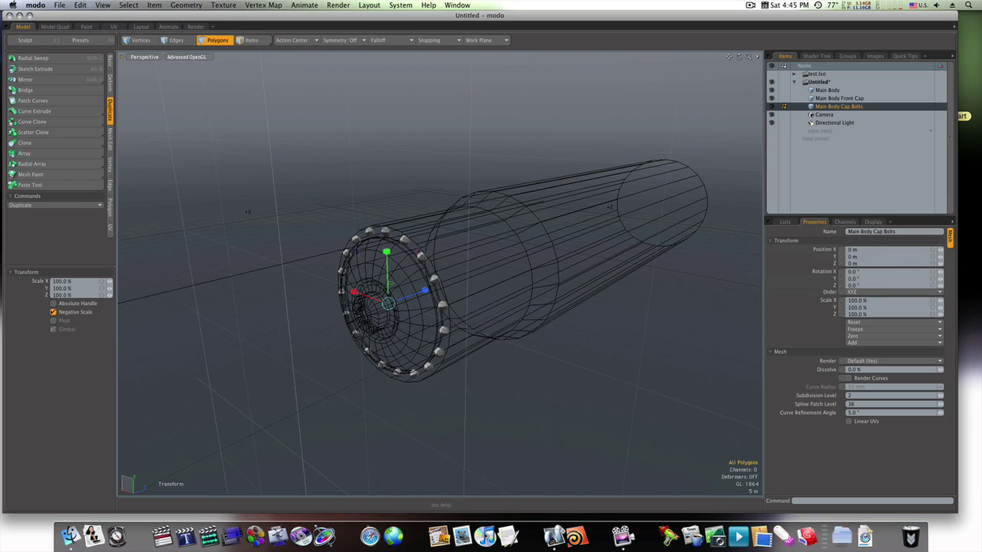
{"action": "key", "text": "space"}
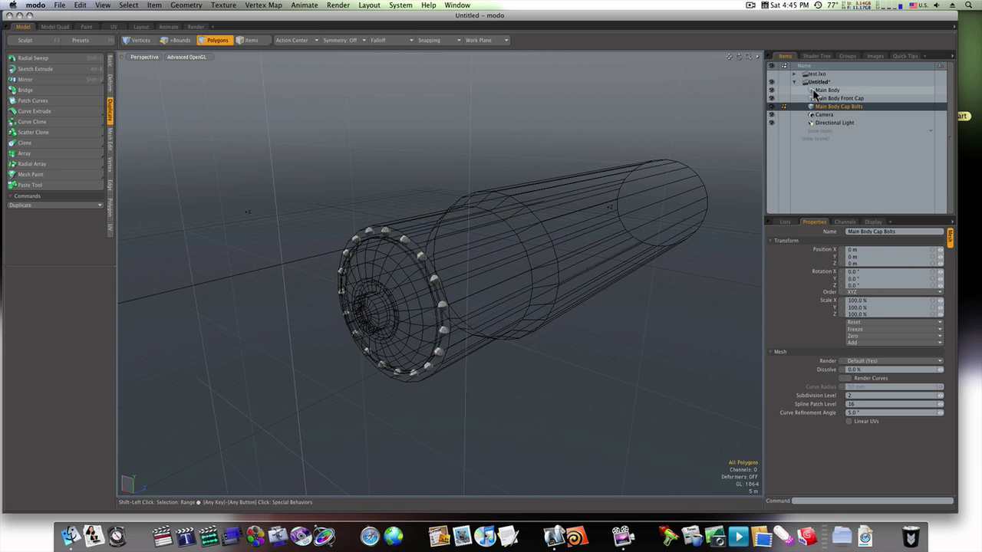
- Check the bolts against the body and cap, and move the uppermost rim bolt by -200 mm in Y
{"action": "left_click", "coordinate": [820, 92], "text": "shift"}
{"action": "left_click_drag", "start_coordinate": [568, 291], "coordinate": [499, 300], "text": "ctrl+alt"}
{"action": "left_click_drag", "start_coordinate": [498, 300], "coordinate": [529, 290], "text": "ctrl+alt"}
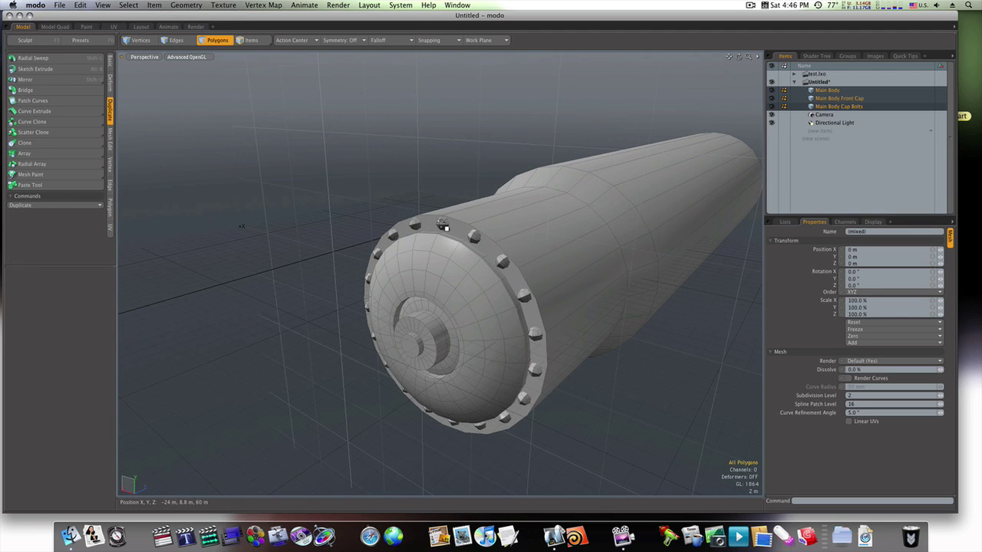
{"action": "left_click", "coordinate": [834, 106]}
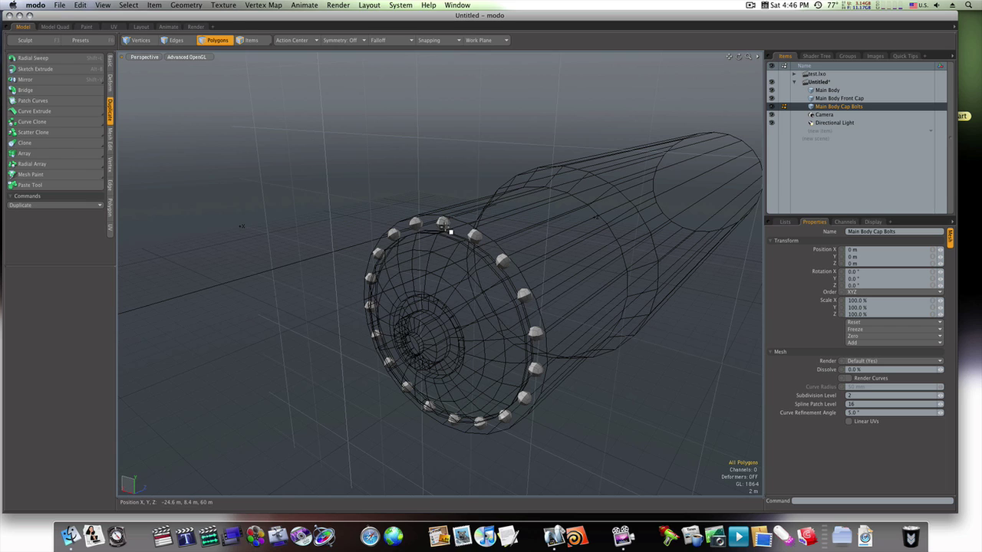
{"action": "double_click", "coordinate": [445, 224]}
{"action": "key", "text": "w"}
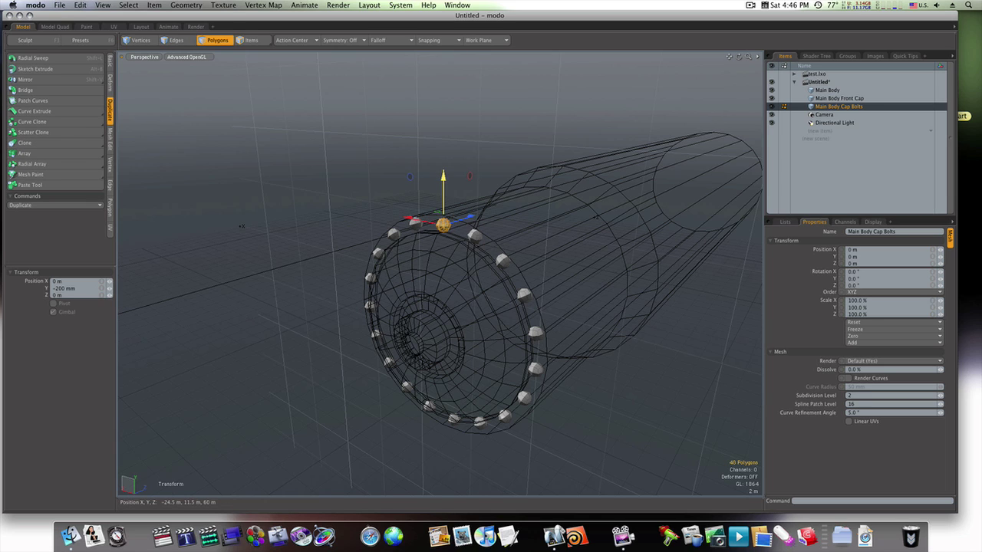
{"action": "key", "text": "Escape"}
{"action": "key", "text": "Escape"}
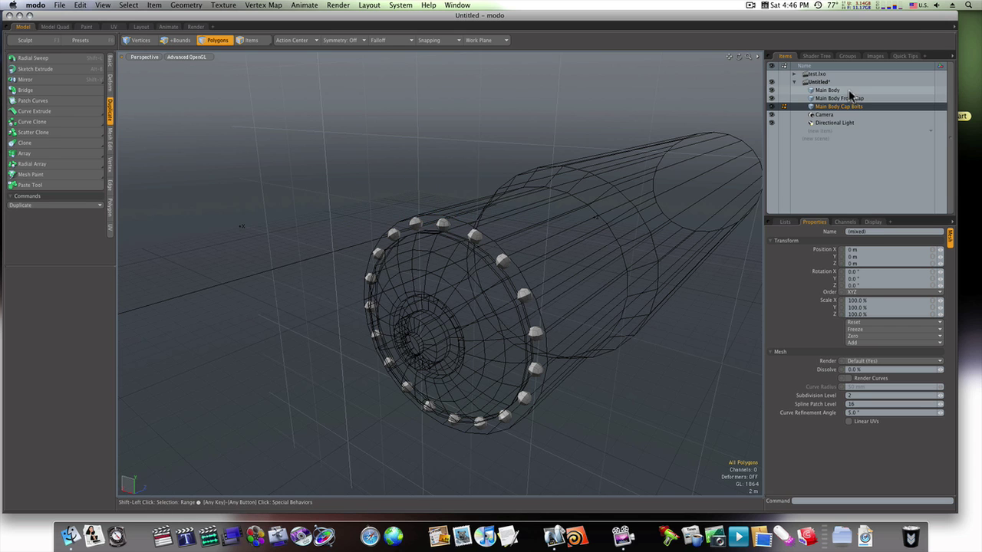
- With body and cap shown, nudge two upper rim bolts, one by 100 mm X and -200 mm Y, the next by -400 mm Z
{"action": "left_click", "coordinate": [849, 91], "text": "shift"}
{"action": "left_click_drag", "start_coordinate": [581, 258], "coordinate": [617, 251], "text": "alt"}
{"action": "key", "text": "w"}
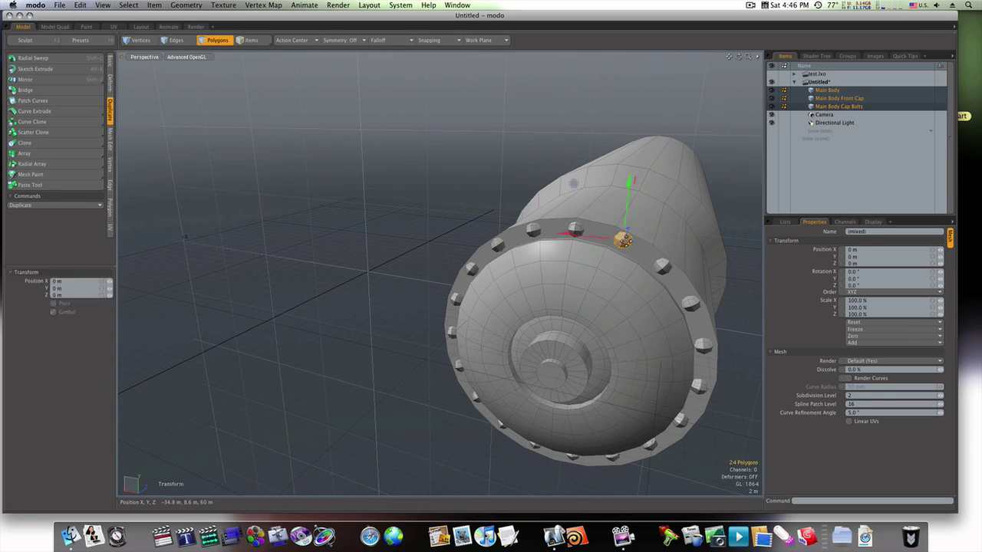
{"action": "left_click_drag", "start_coordinate": [644, 211], "coordinate": [643, 212]}
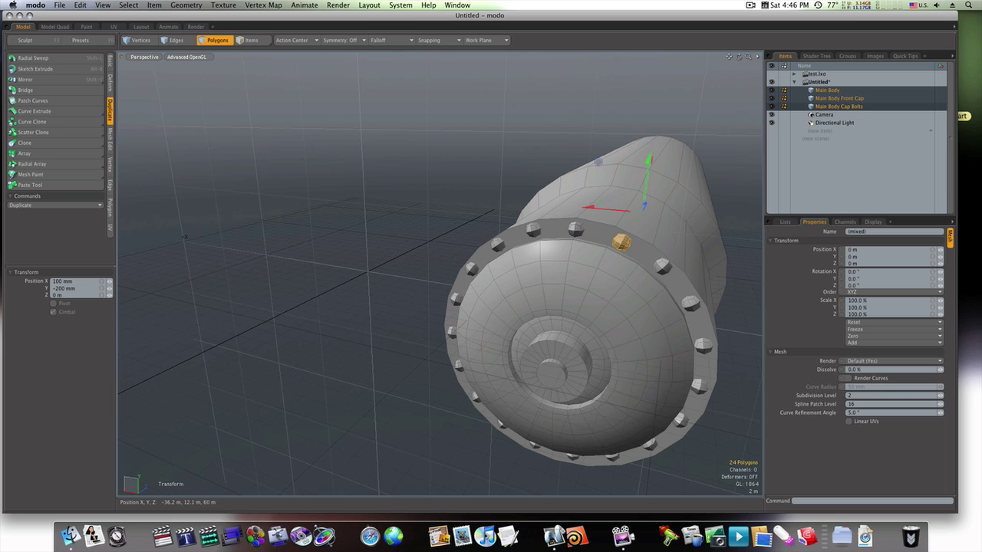
{"action": "key", "text": "space"}
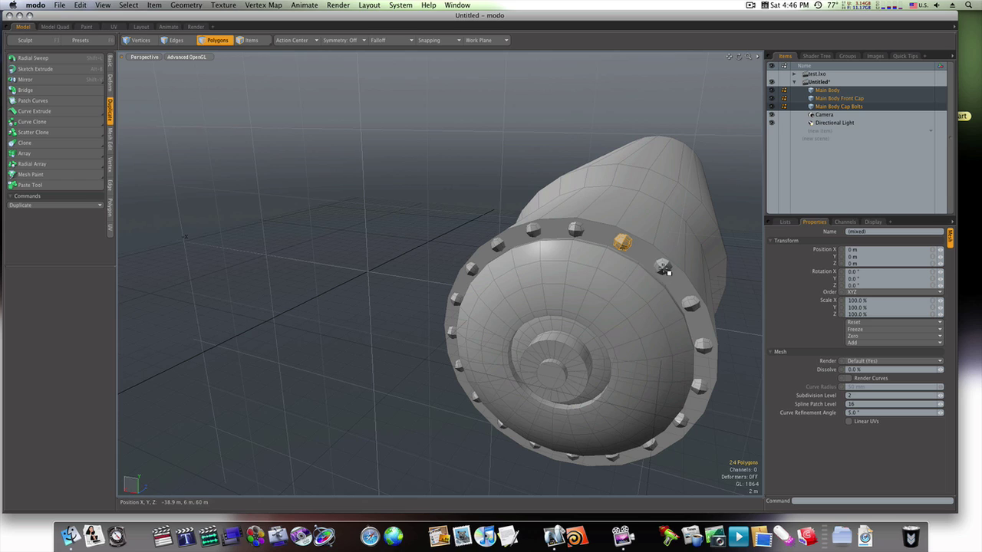
{"action": "left_click", "coordinate": [662, 268]}
{"action": "key", "text": "w"}
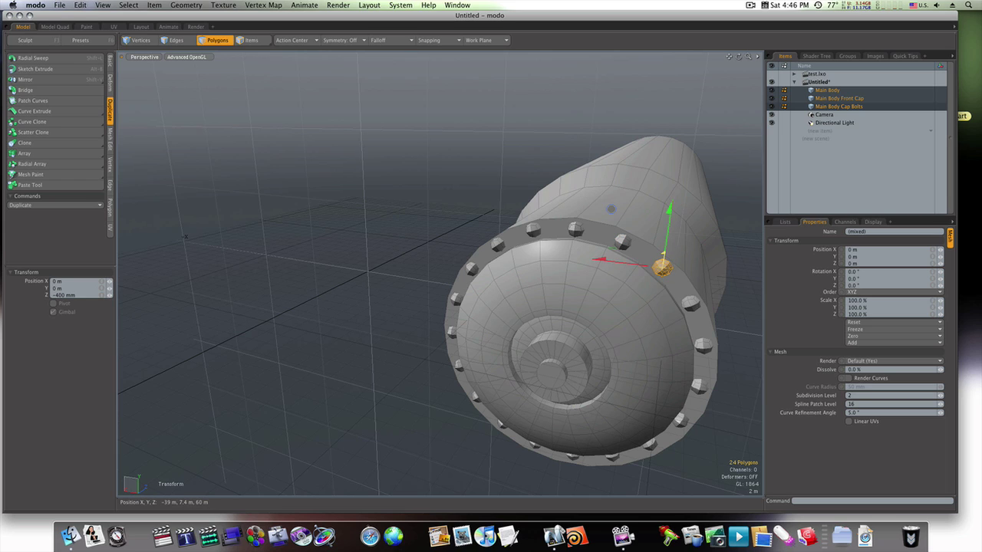
{"action": "key", "text": "space"}
- Center two bolts at the rim's underside, moving one by 50 mm X and -200 mm Y, the next by -200 mm X and -250 mm Y
{"action": "left_click_drag", "start_coordinate": [410, 274], "coordinate": [427, 235], "text": "alt"}
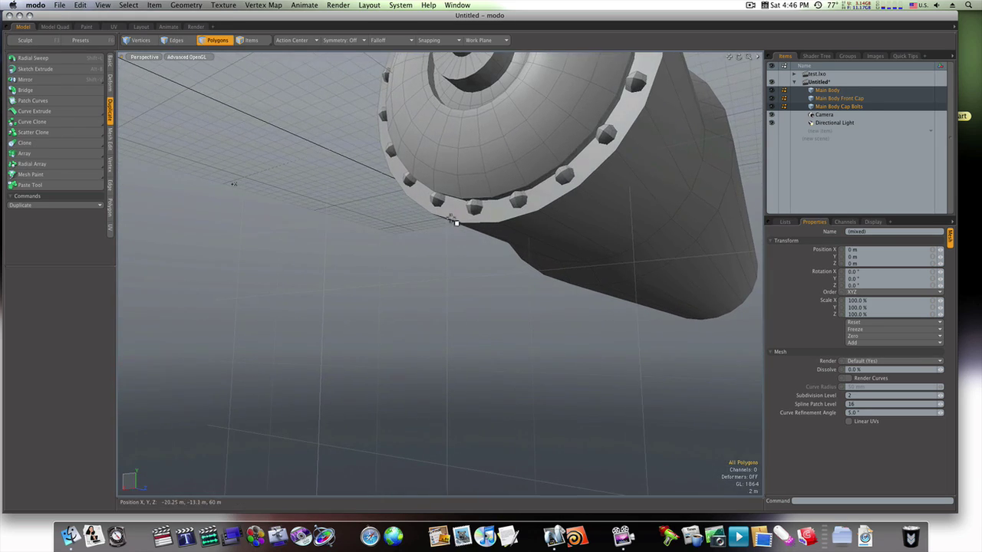
{"action": "double_click", "coordinate": [476, 208]}
{"action": "key", "text": "y"}
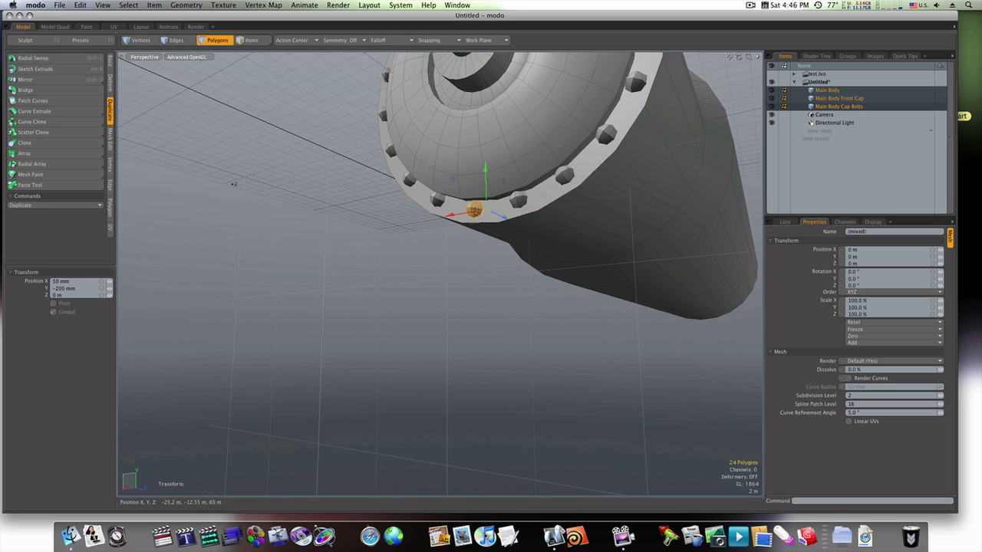
{"action": "key", "text": "space"}
{"action": "double_click", "coordinate": [519, 202]}
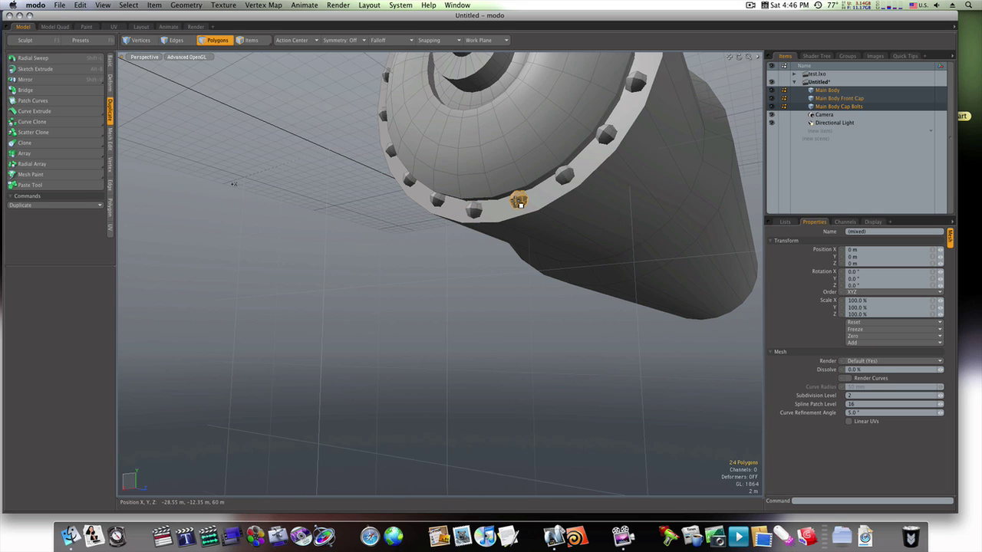
{"action": "key", "text": "y"}
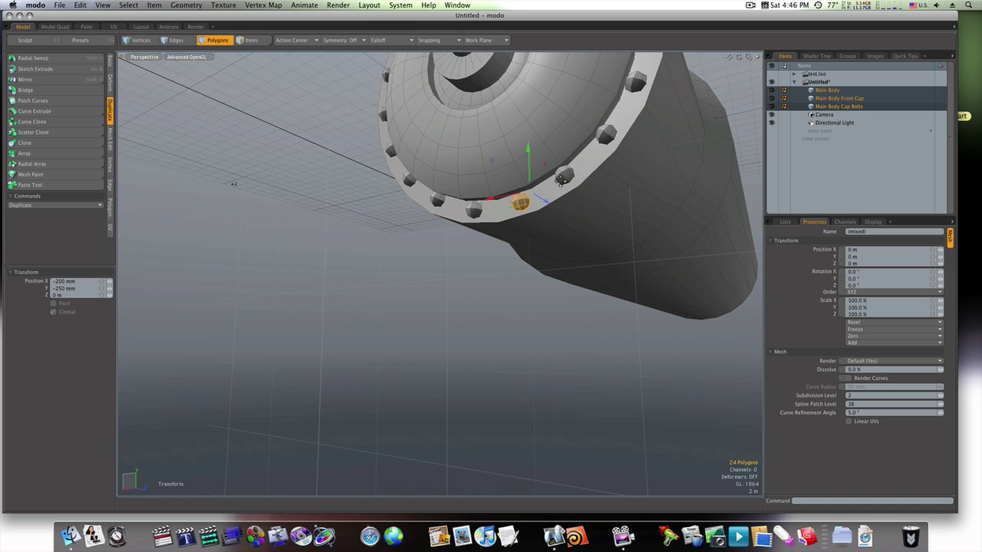
- Nudge the next three bolts up the rim outward, the second by -100 mm X and Y, the third by -100 mm X and -50 mm Y
{"action": "key", "text": "space"}
{"action": "double_click", "coordinate": [564, 177]}
{"action": "key", "text": "y"}
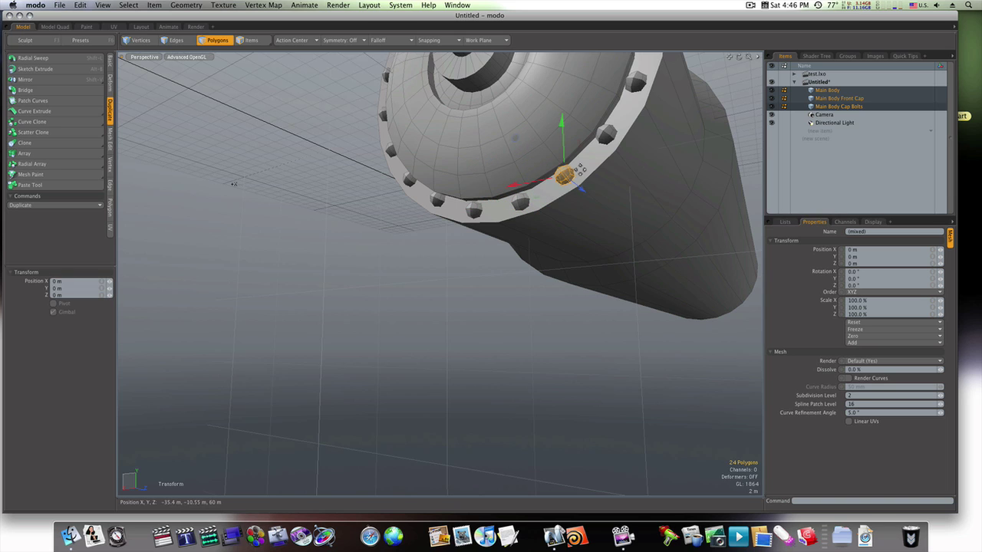
{"action": "key", "text": "space"}
{"action": "double_click", "coordinate": [605, 136]}
{"action": "key", "text": "y"}
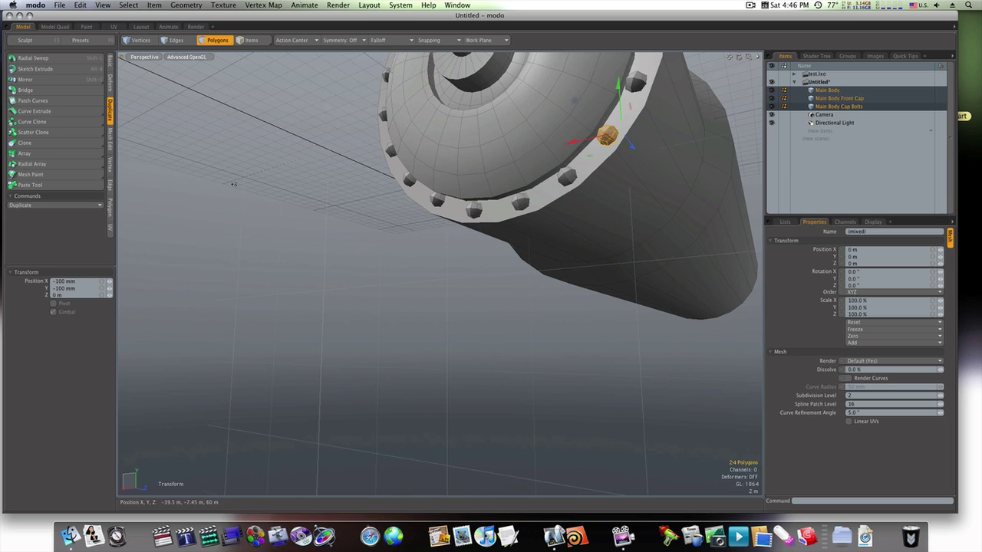
{"action": "key", "text": "space"}
{"action": "double_click", "coordinate": [643, 88]}
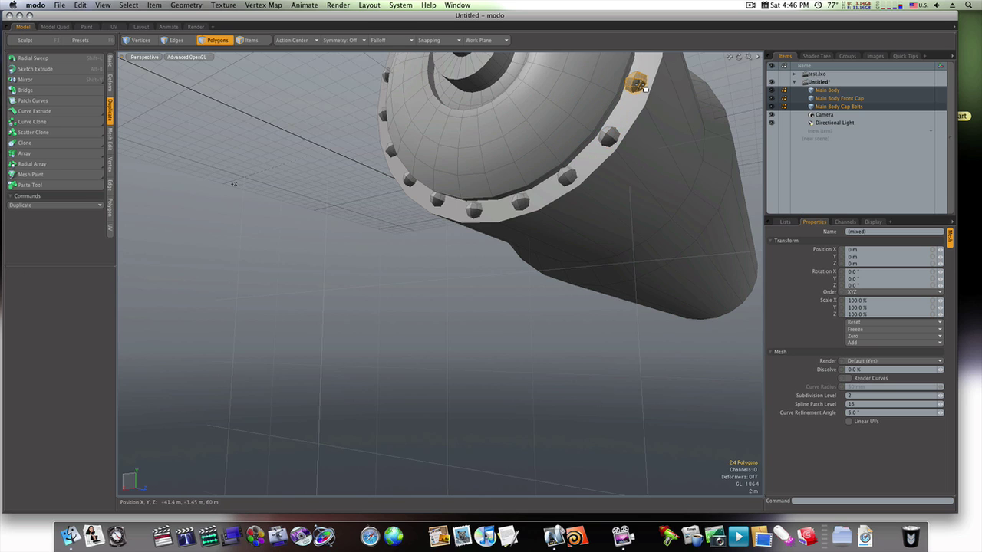
{"action": "key", "text": "y"}
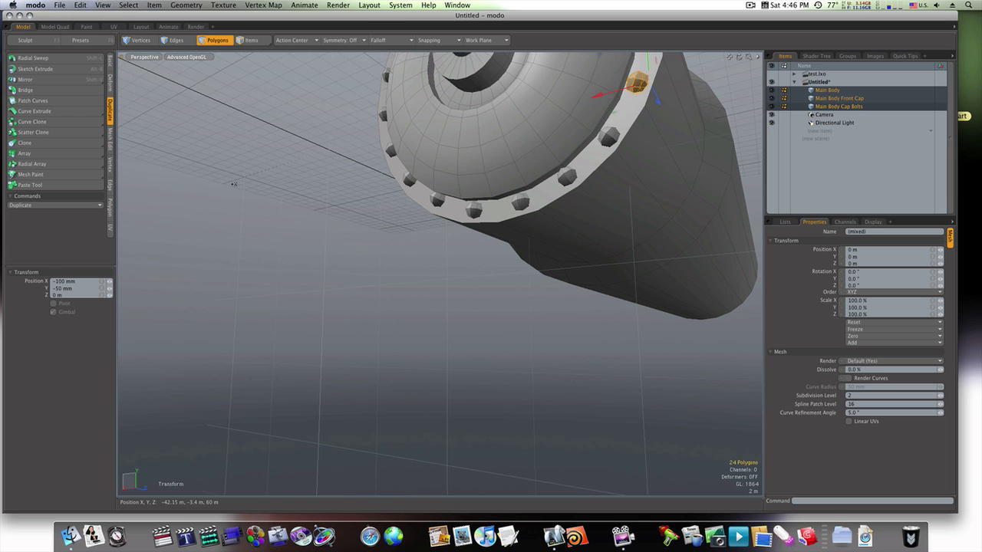
{"action": "key", "text": "space"}
- Move two neighbouring bolts on the opposite lower side of the rim outward to center them on the flange
{"action": "left_click_drag", "start_coordinate": [493, 215], "coordinate": [683, 207], "text": "alt"}
{"action": "double_click", "coordinate": [401, 135]}
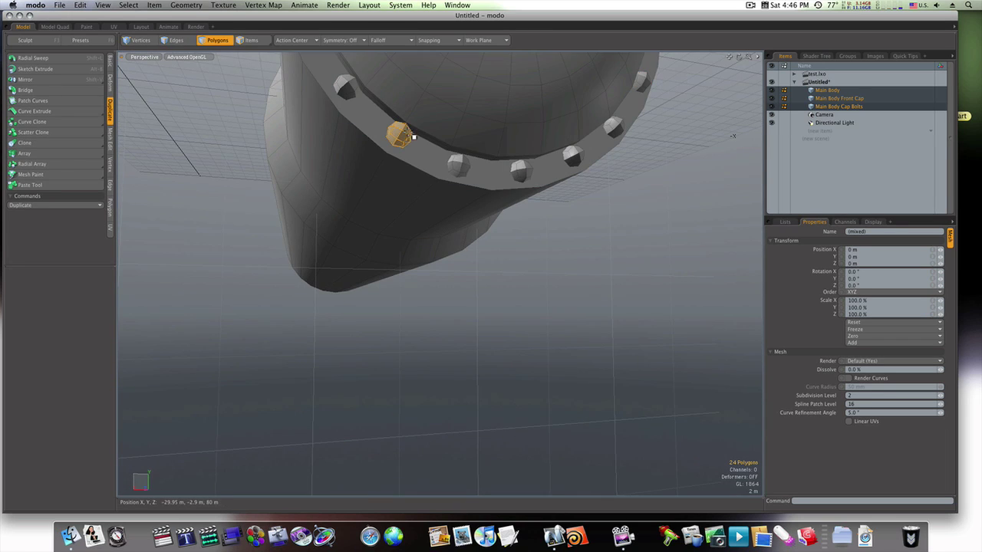
{"action": "key", "text": "w"}
{"action": "left_click_drag", "start_coordinate": [418, 132], "coordinate": [414, 133]}
{"action": "key", "text": "space"}
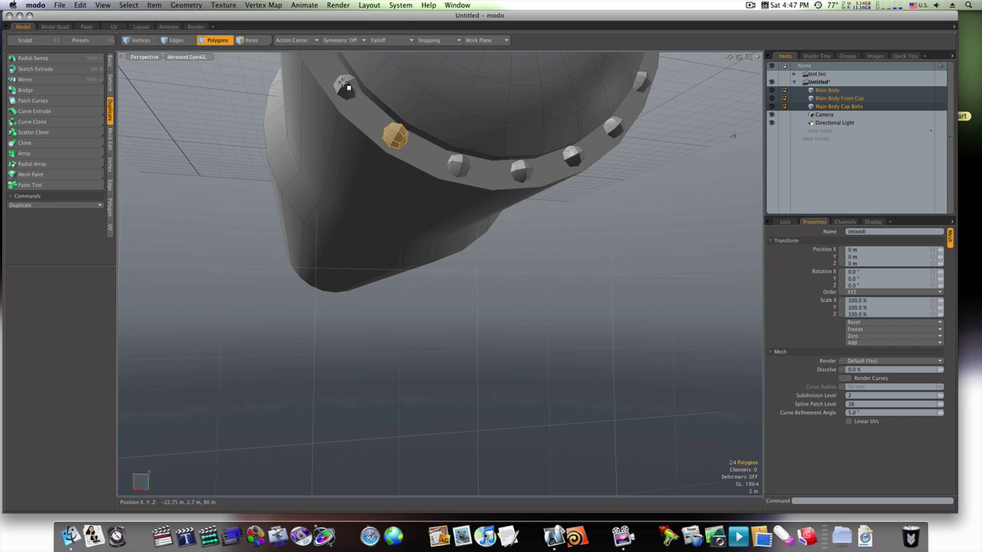
{"action": "double_click", "coordinate": [347, 88]}
{"action": "key", "text": "w"}
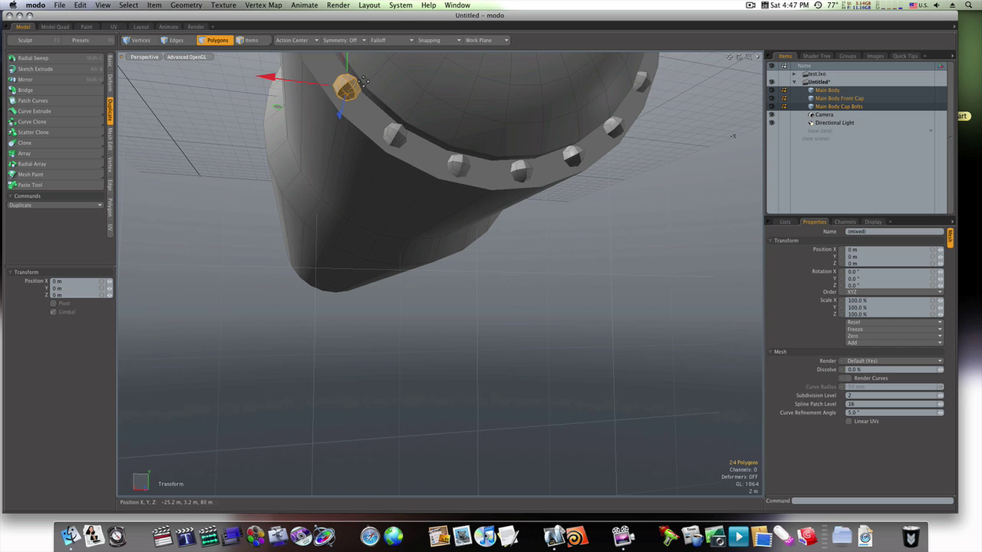
{"action": "left_click_drag", "start_coordinate": [363, 79], "coordinate": [361, 83]}
{"action": "key", "text": "space"}
- Move the next bolt up that side of the rim by 300 mm in X
{"action": "left_click_drag", "start_coordinate": [500, 218], "coordinate": [477, 230], "text": "alt"}
{"action": "left_click_drag", "start_coordinate": [401, 102], "coordinate": [407, 118], "text": "alt"}
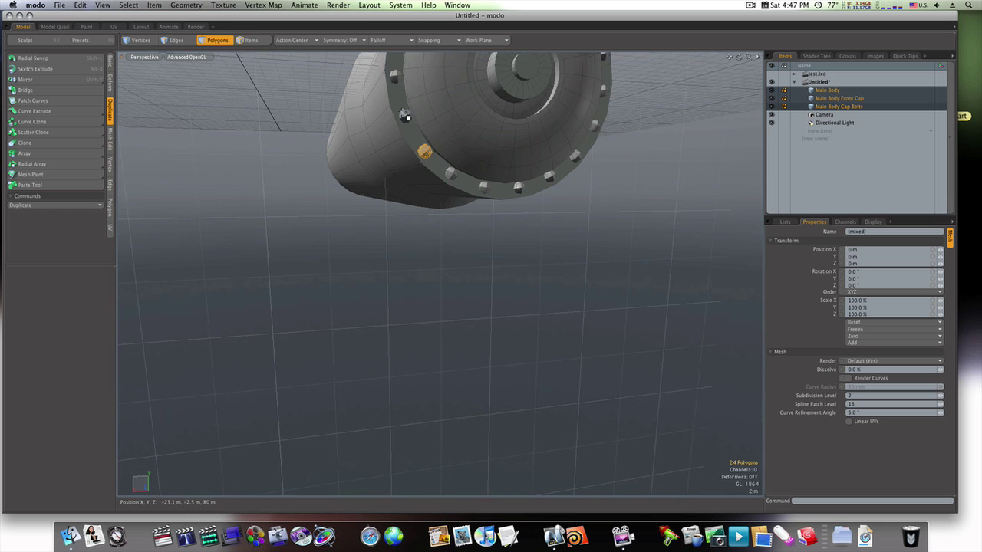
{"action": "left_click", "coordinate": [405, 116]}
{"action": "key", "text": "y"}
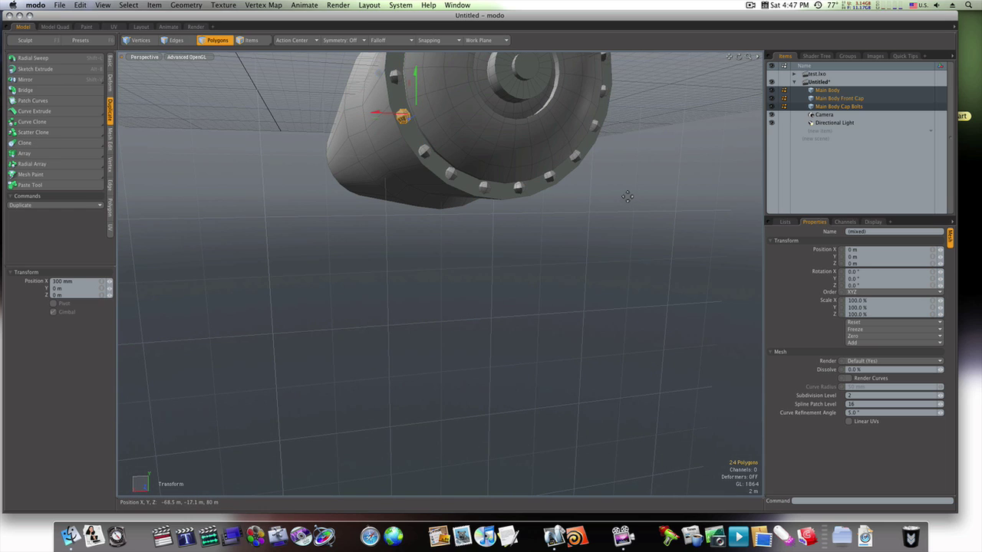
{"action": "key", "text": "space"}
- Inspect the whole bolted body, examine the finished locomotive render for reference, and close the render window
{"action": "left_click_drag", "start_coordinate": [628, 196], "coordinate": [486, 212], "text": "alt"}
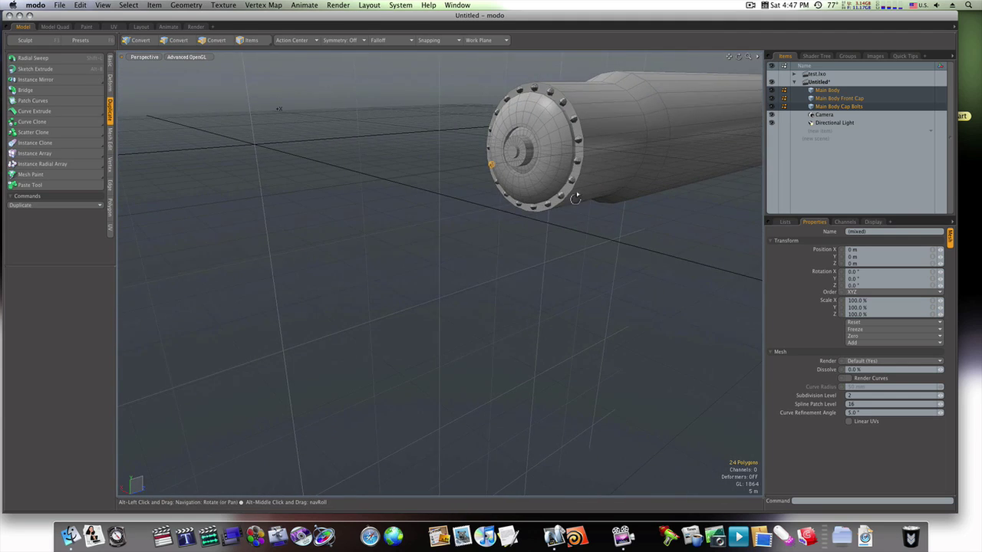
{"action": "left_click_drag", "start_coordinate": [577, 198], "coordinate": [397, 254], "text": "alt"}
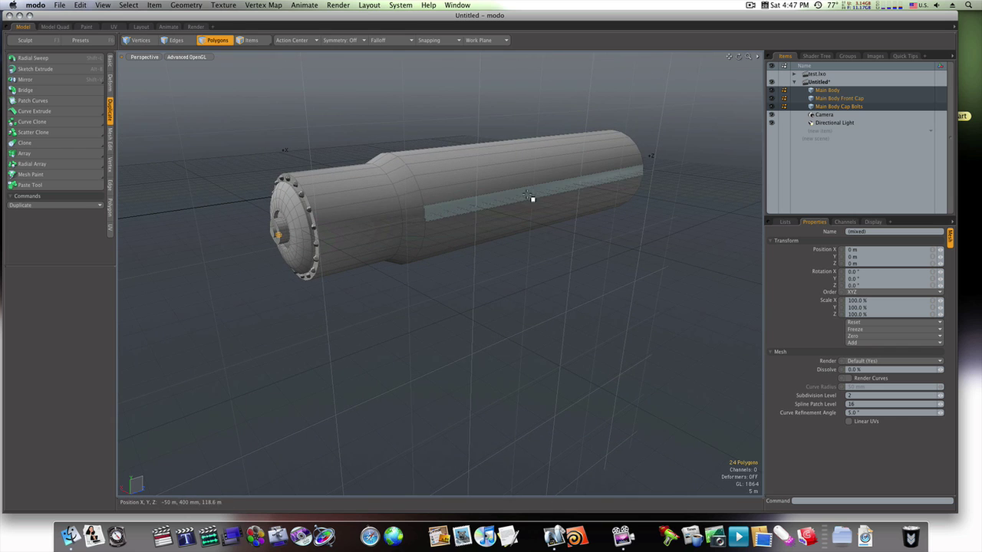
{"action": "left_click_drag", "start_coordinate": [2, 109], "coordinate": [482, 110]}
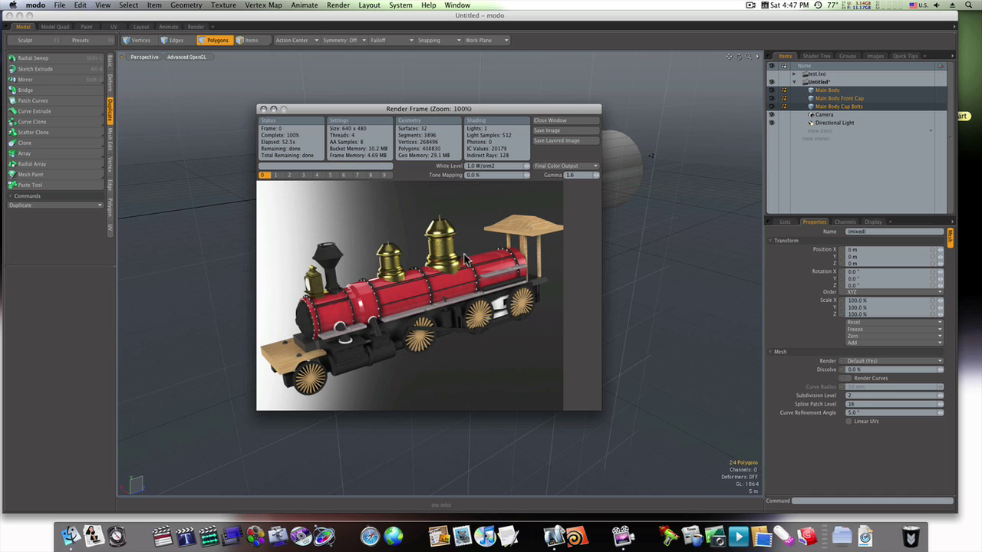
{"action": "left_click_drag", "start_coordinate": [464, 261], "coordinate": [398, 259]}
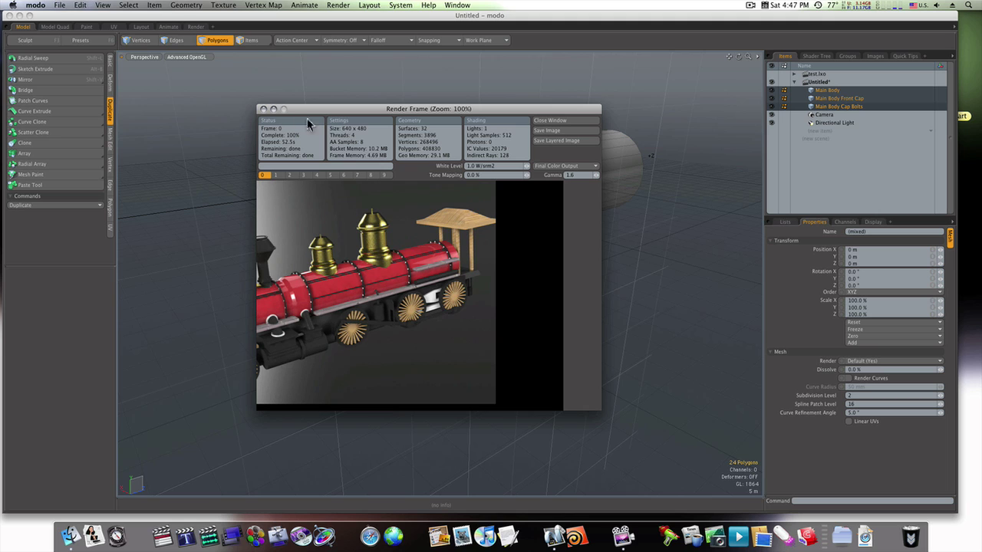
{"action": "left_click", "coordinate": [263, 109]}
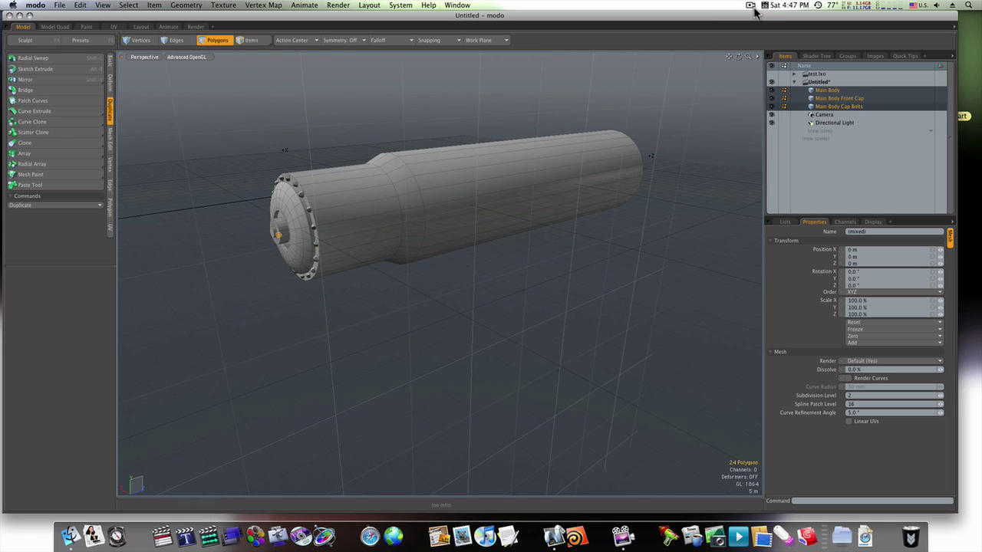